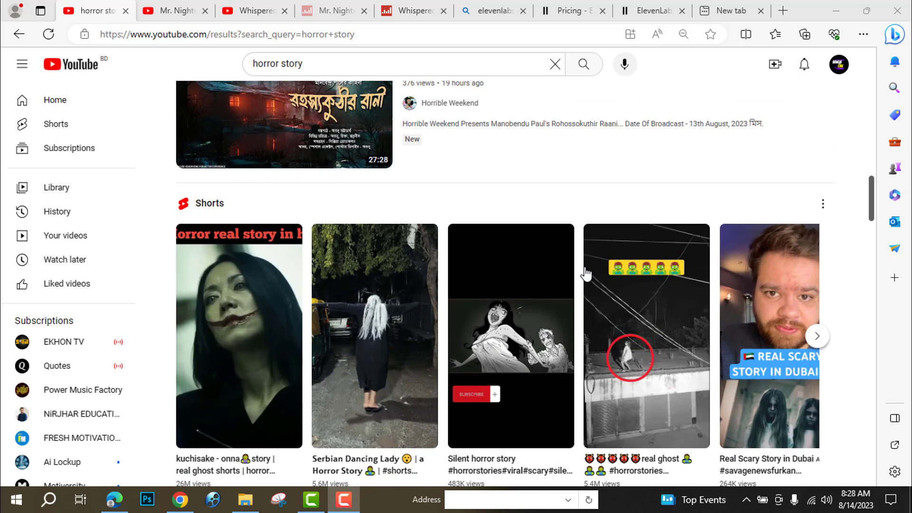
# Examine the Mr. Nightmare channel's subscriber and video figures, and browse its videos sorted by Popular
pyautogui.click(179, 9)
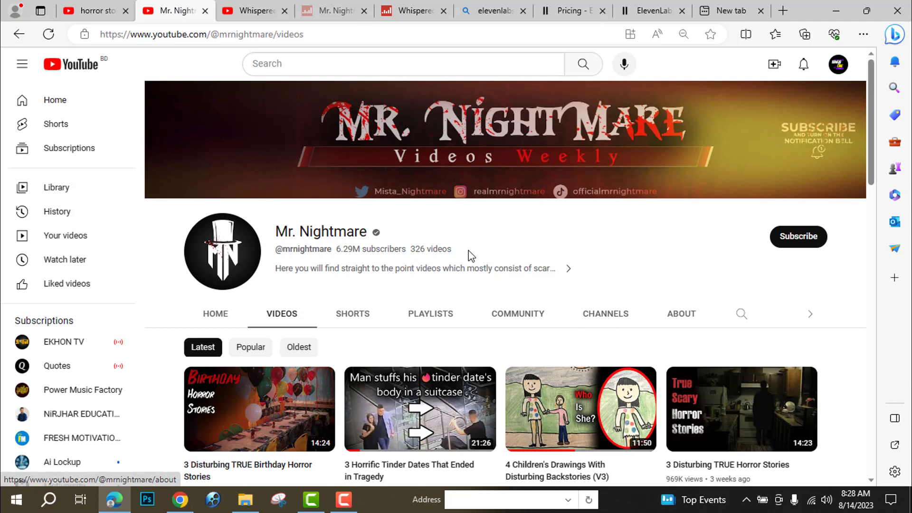
pyautogui.moveTo(468, 252); pyautogui.dragTo(337, 259)
pyautogui.scroll(-3, 620, 307)
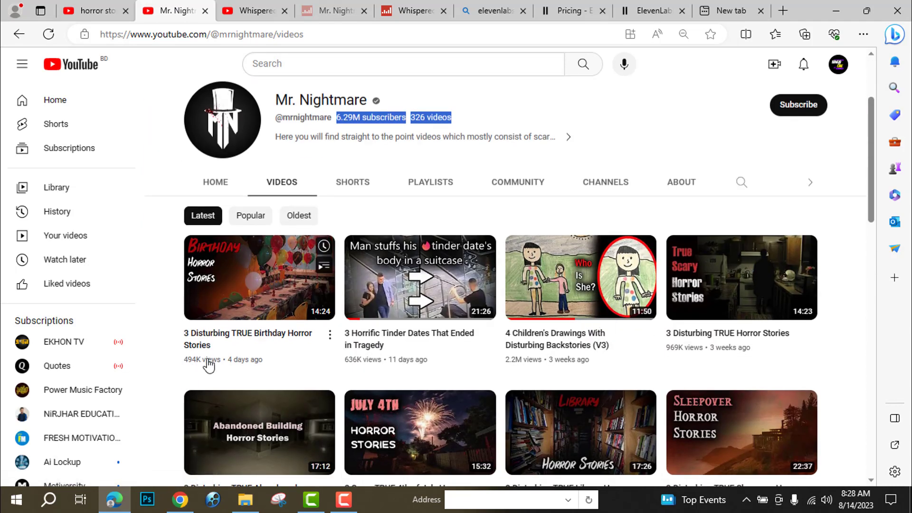
pyautogui.click(261, 222)
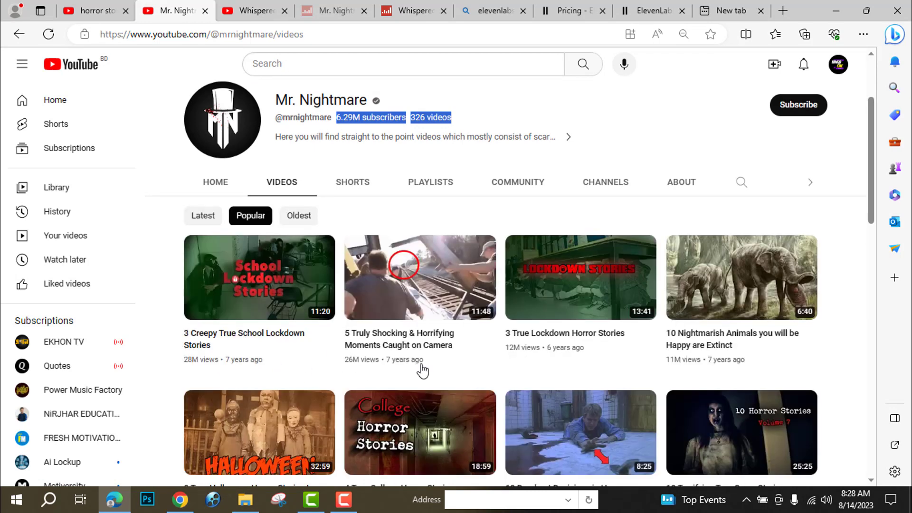
pyautogui.scroll(-3, 601, 361)
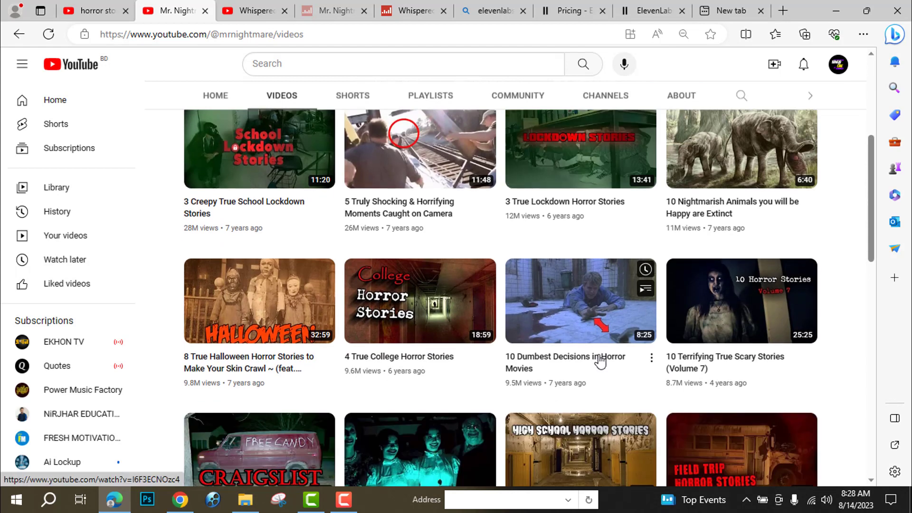
pyautogui.scroll(-3, 600, 361)
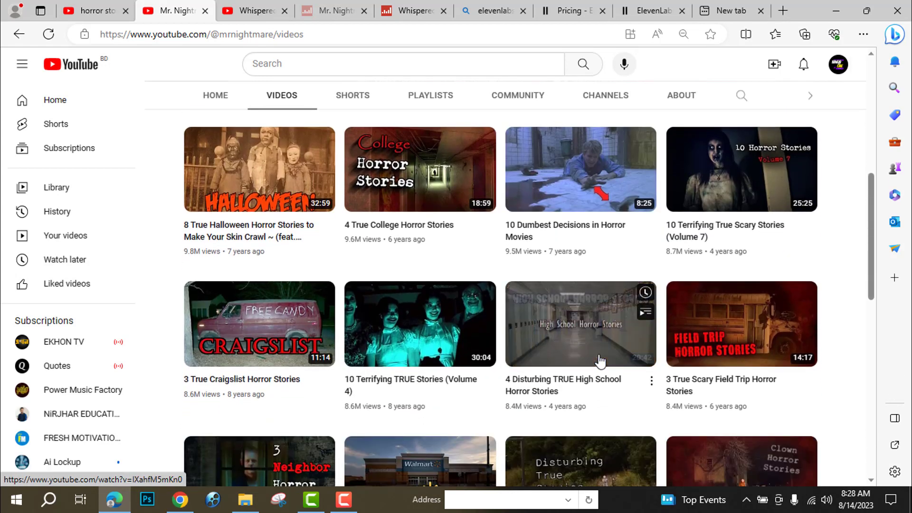
pyautogui.scroll(-2, 600, 361)
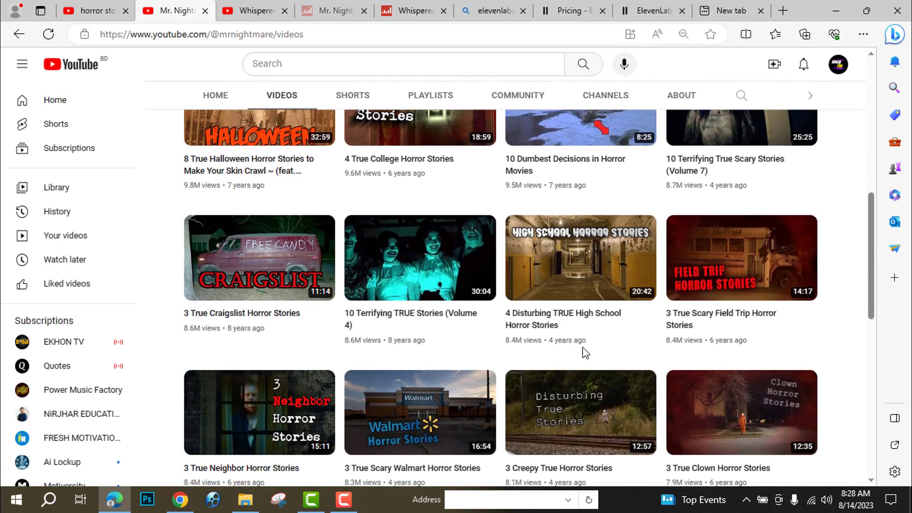
# Browse the latest horror story videos on the Whispered Diaries YouTube channel
pyautogui.click(262, 6)
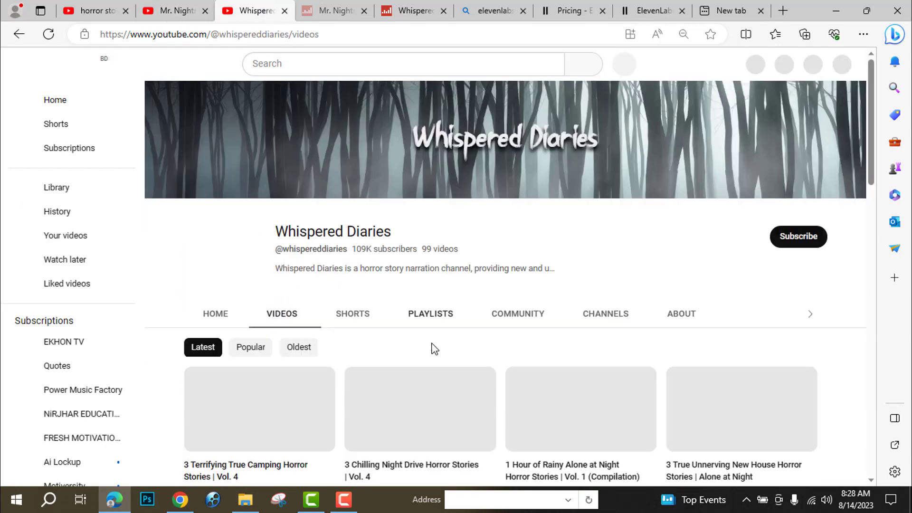
pyautogui.scroll(-3, 434, 349)
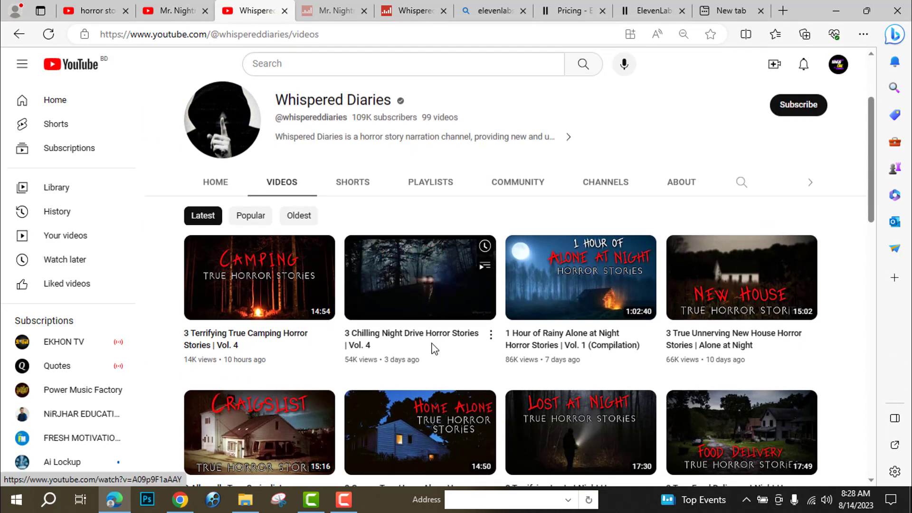
pyautogui.scroll(-3, 432, 351)
pyautogui.scroll(-3, 432, 350)
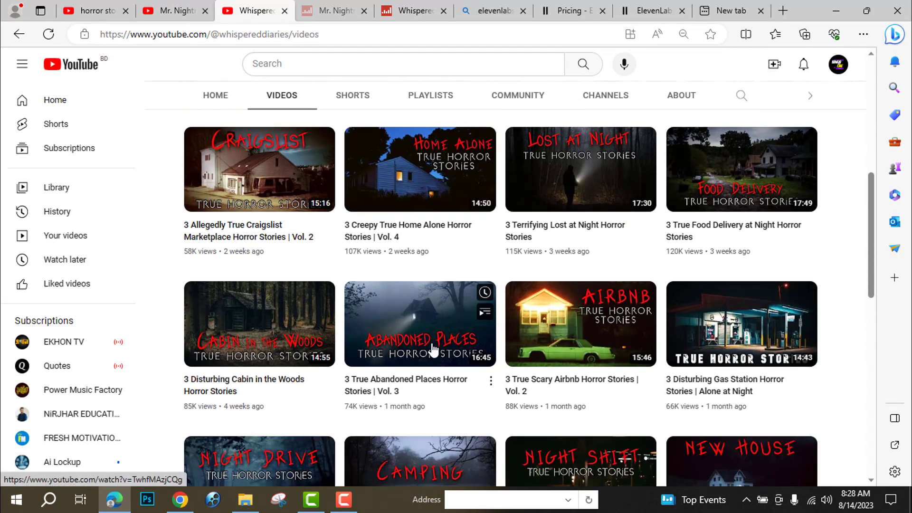
pyautogui.click(345, 12)
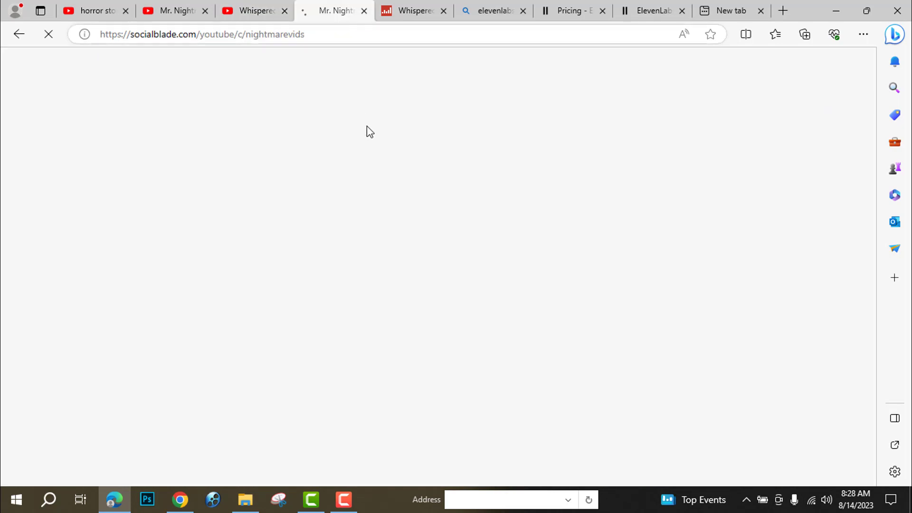
pyautogui.scroll(-6, 401, 326)
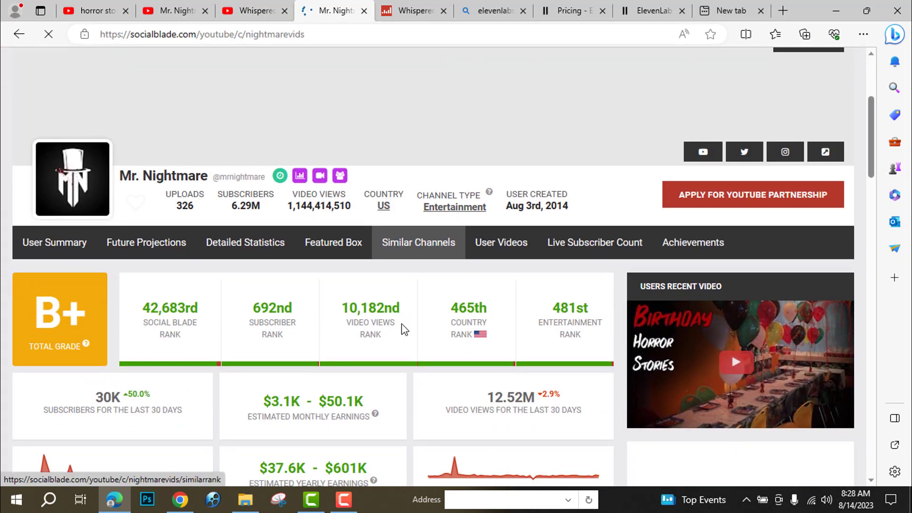
# Return to the Mr. Nightmare YouTube channel, sort its videos by Latest and look through the recent uploads
pyautogui.hotkey('ctrl', 'shift', 'Tab')
pyautogui.hotkey('ctrl', 'shift', 'Tab')
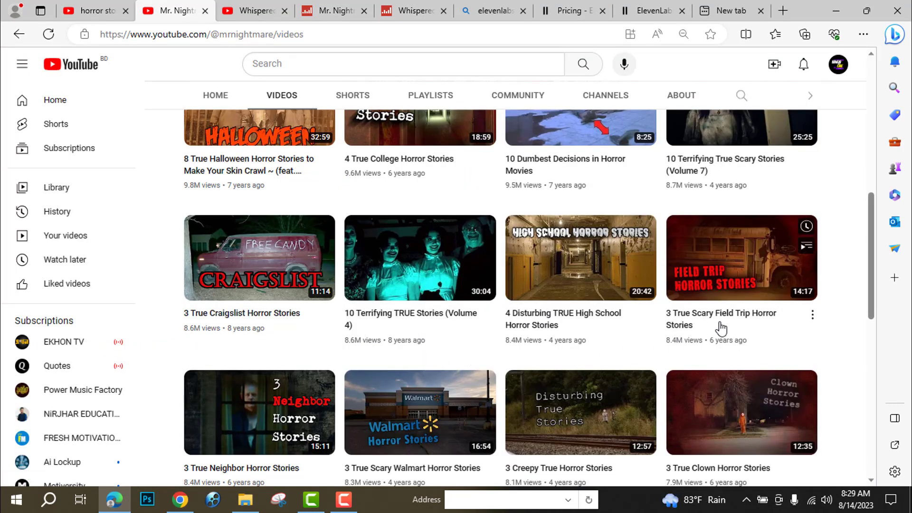
pyautogui.scroll(15, 465, 301)
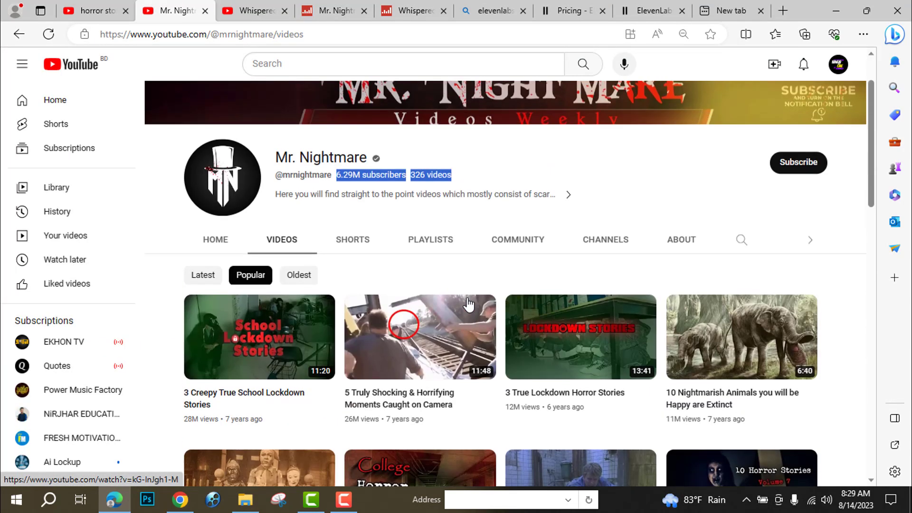
pyautogui.click(204, 283)
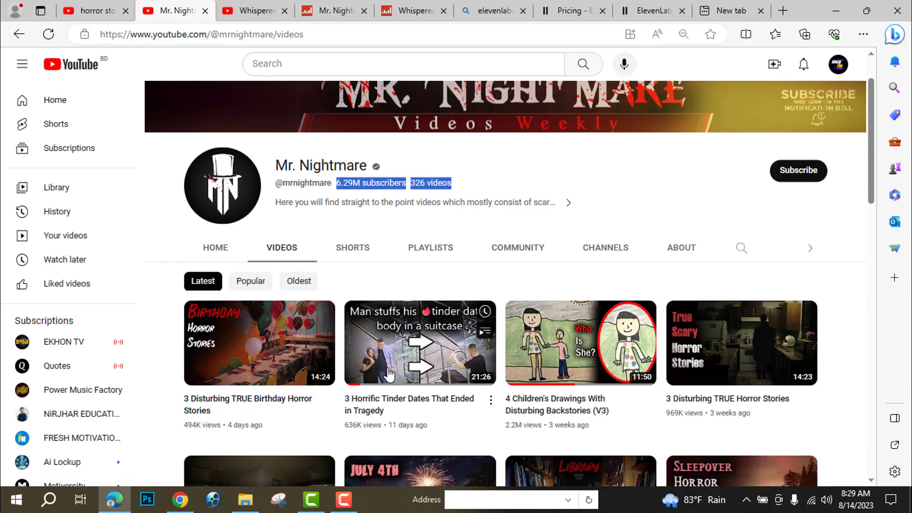
pyautogui.scroll(-2, 406, 380)
pyautogui.scroll(-2, 427, 387)
pyautogui.scroll(-2, 630, 409)
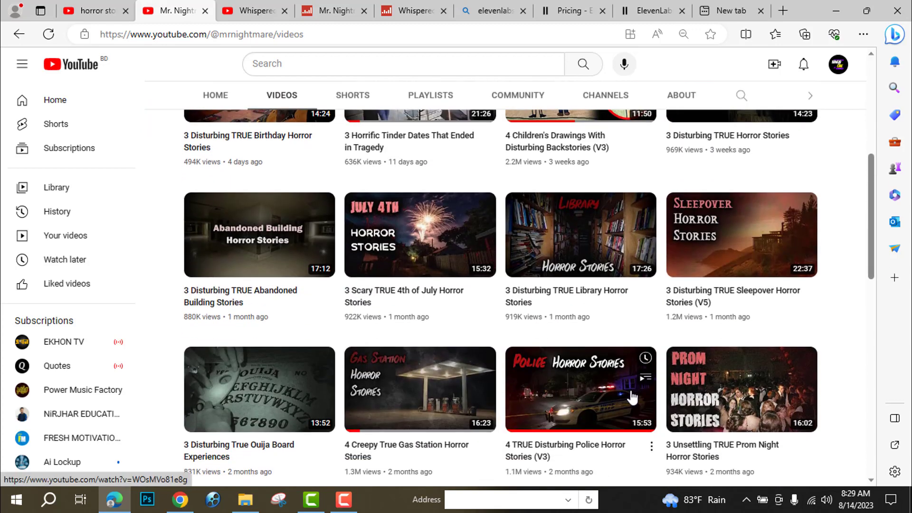
pyautogui.scroll(-3, 618, 468)
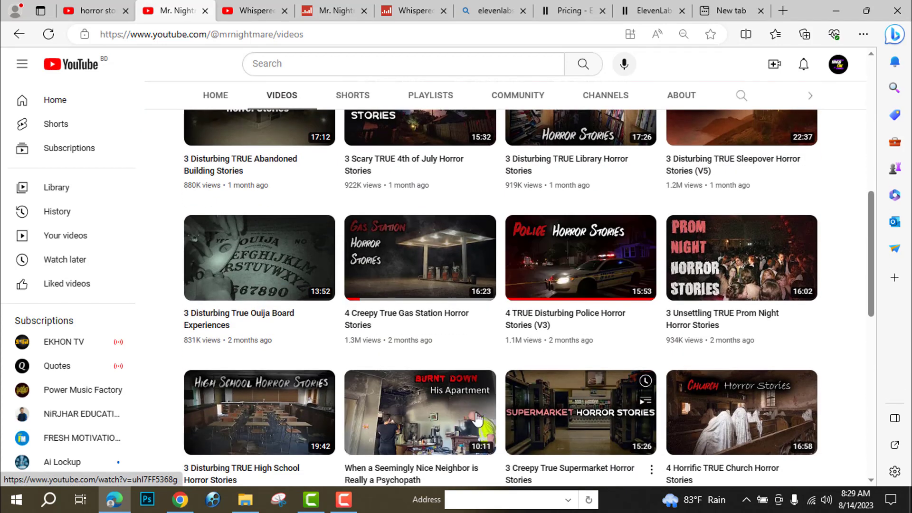
pyautogui.moveTo(483, 255)
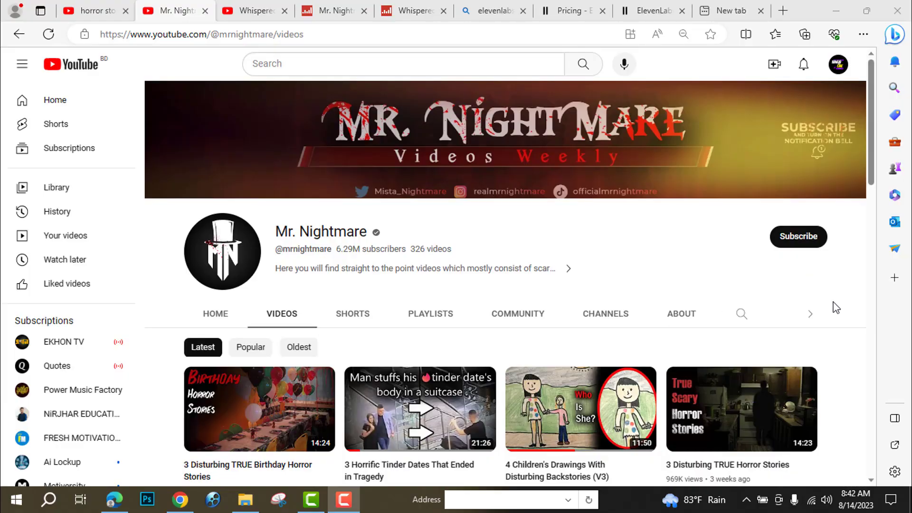
# Look through Mr. Nightmare's latest video titles for a story topic, examining "4 Creepy True Gas Station Horror Stories"
pyautogui.scroll(-4, 835, 304)
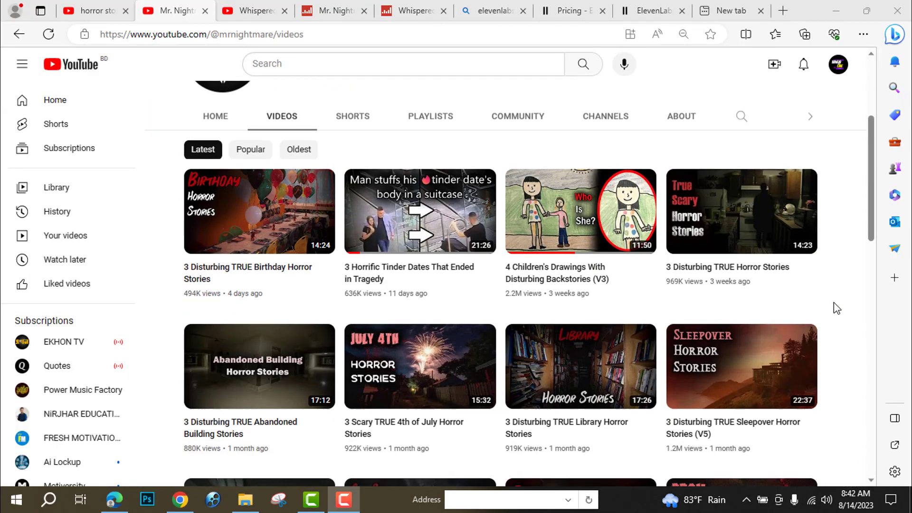
pyautogui.scroll(-1, 834, 302)
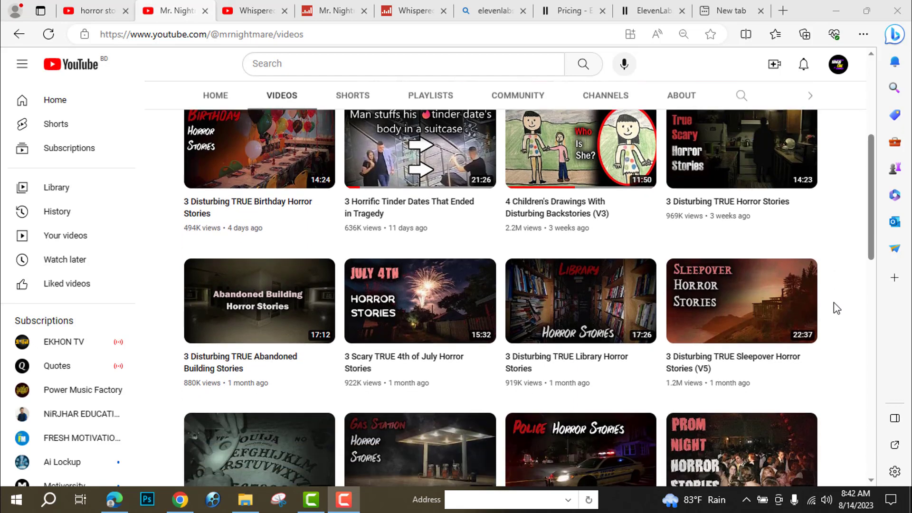
pyautogui.scroll(-2, 822, 312)
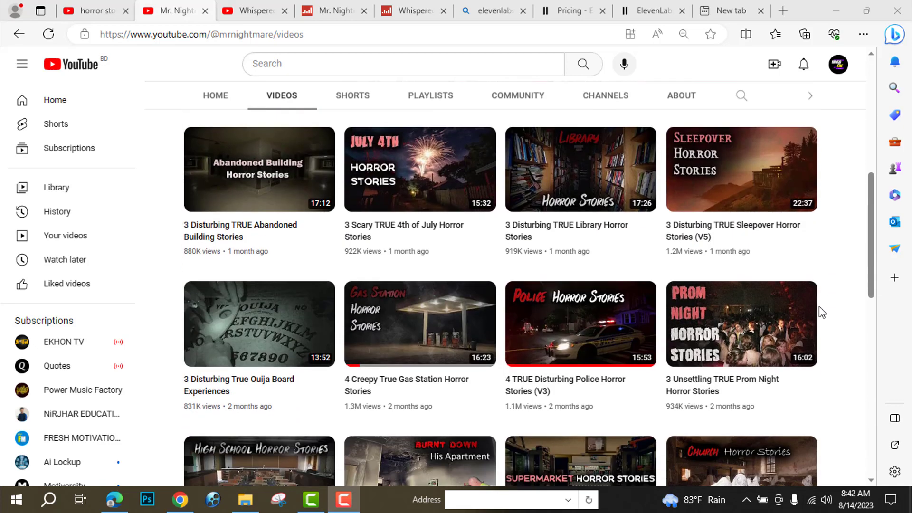
pyautogui.scroll(-1, 822, 313)
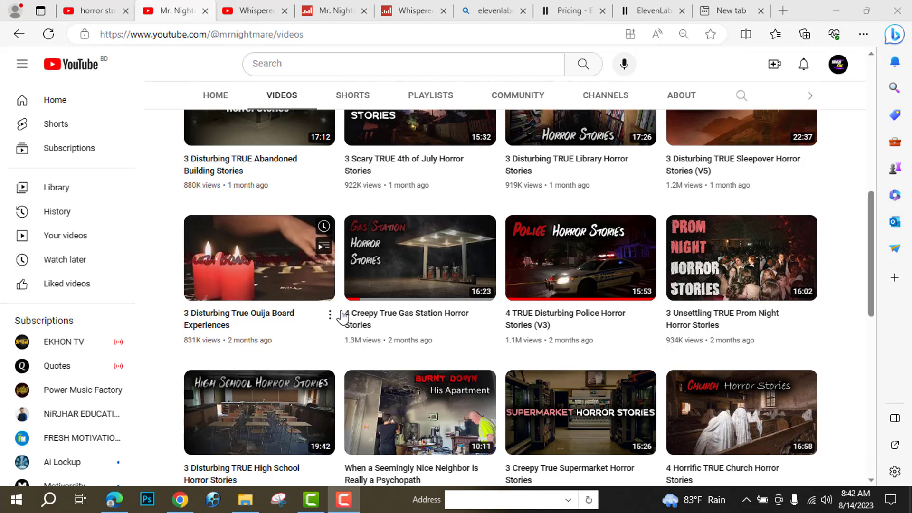
pyautogui.moveTo(339, 303); pyautogui.dragTo(346, 312)
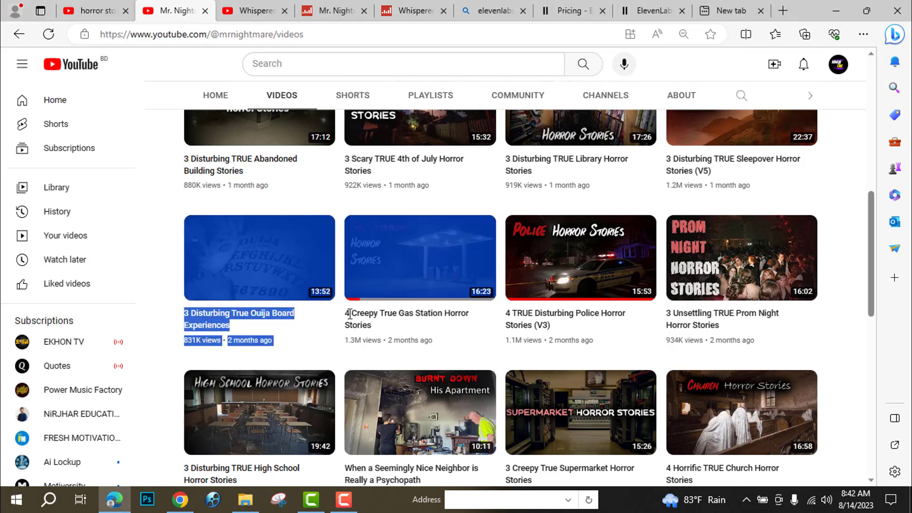
pyautogui.click(158, 271)
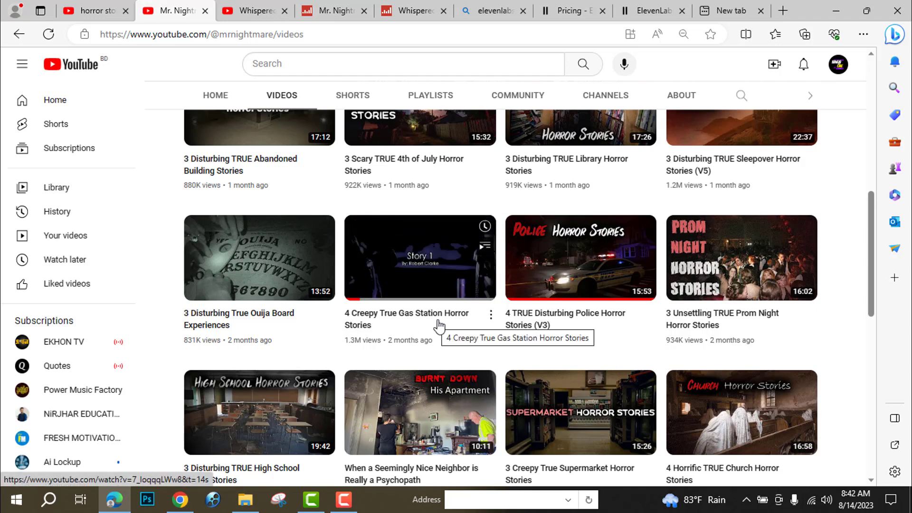
pyautogui.scroll(-4, 439, 326)
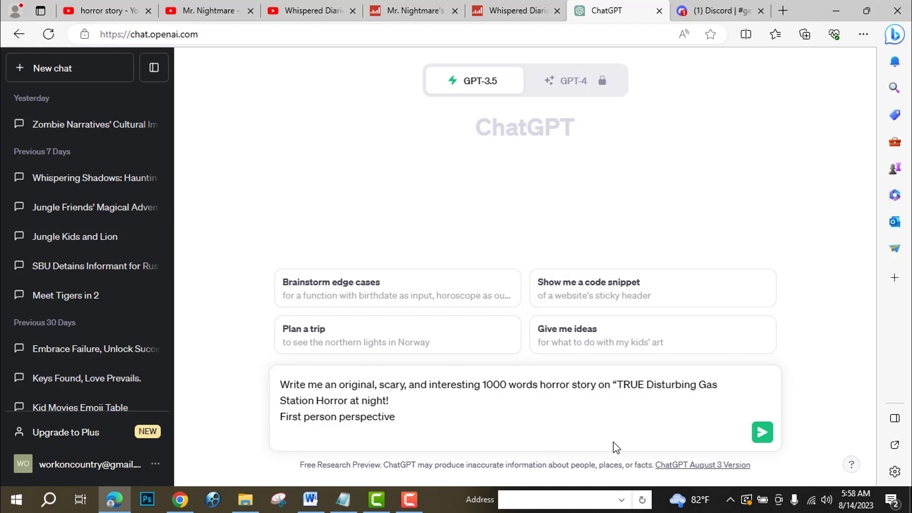
# Submit the ChatGPT prompt for an original 1000-word, first-person gas station horror story at night, and read the generated text
pyautogui.click(763, 434)
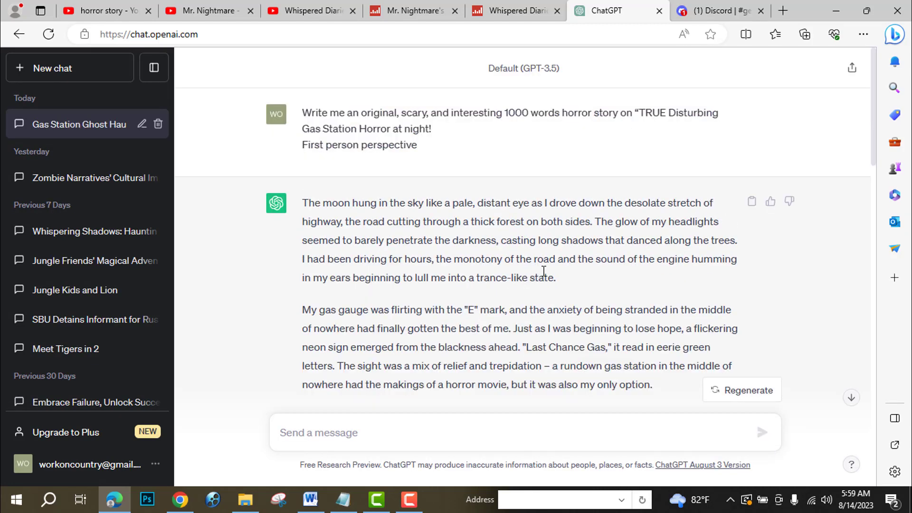
pyautogui.scroll(-1, 553, 274)
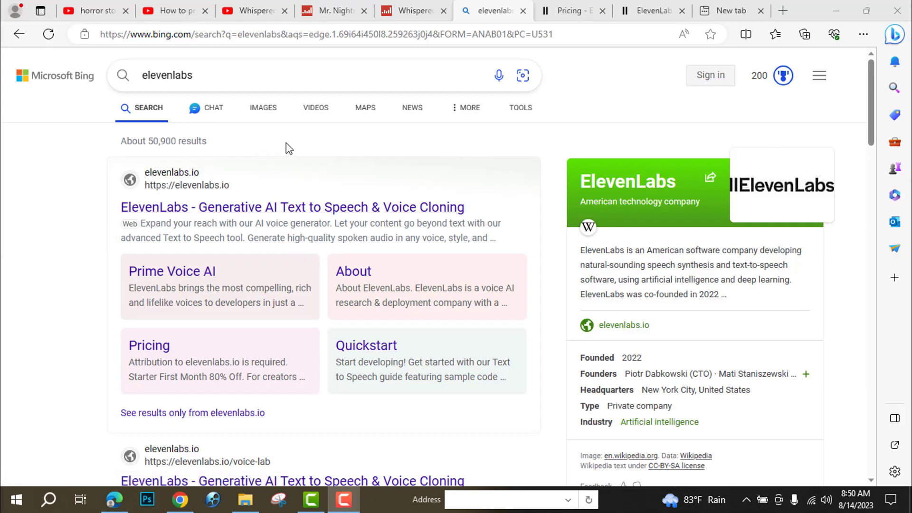
# Compare the Free, Starter and Creator plans on the ElevenLabs pricing page, highlighting the Free plan's attribution requirement
pyautogui.click(588, 6)
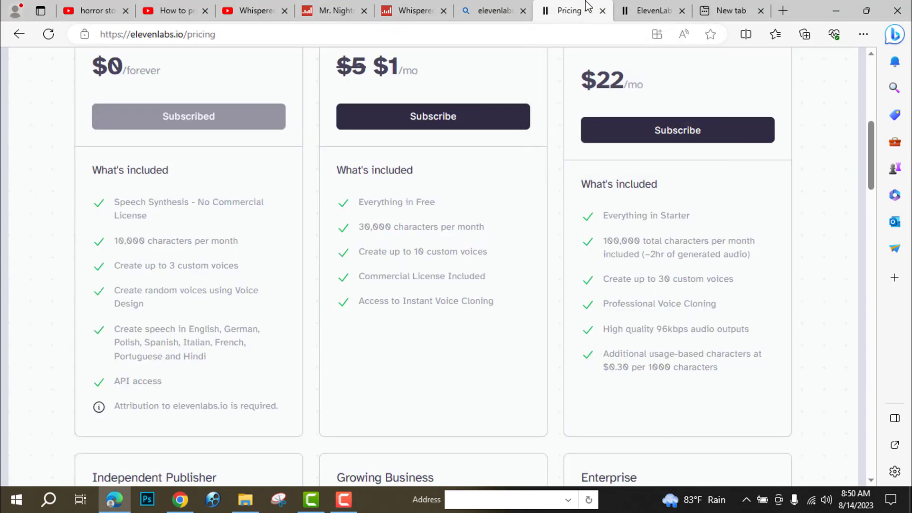
pyautogui.scroll(5, 387, 214)
pyautogui.scroll(3, 388, 216)
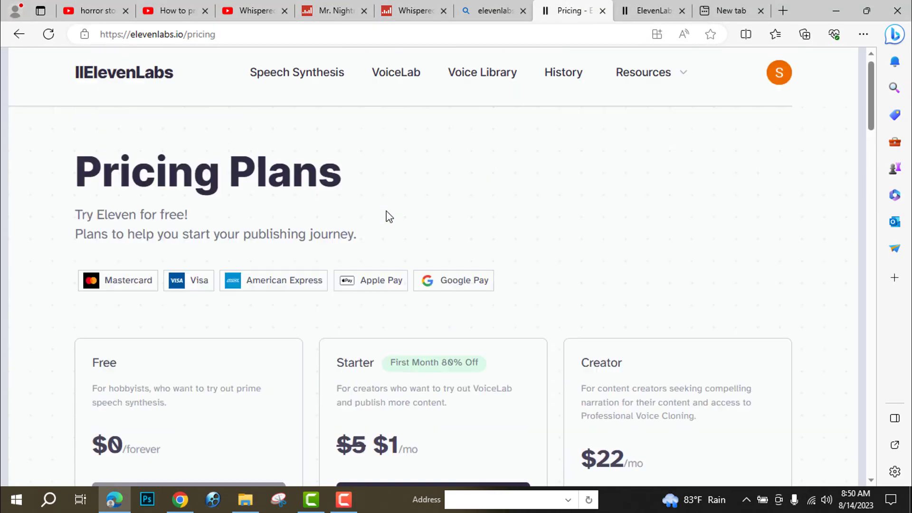
pyautogui.scroll(-3, 388, 217)
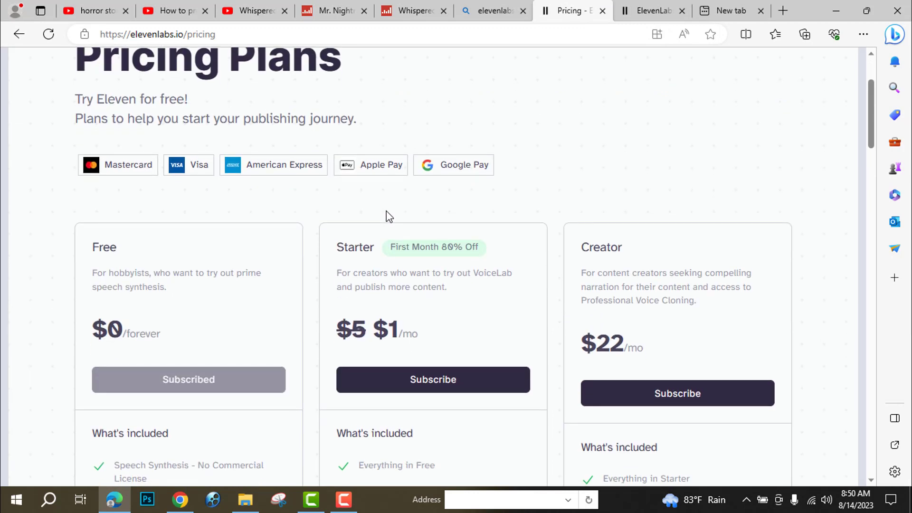
pyautogui.scroll(-3, 387, 211)
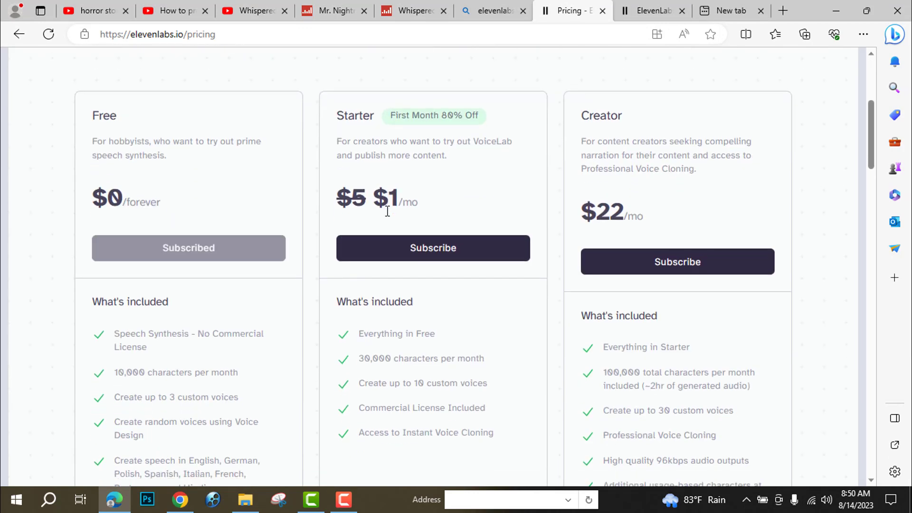
pyautogui.scroll(-2, 493, 205)
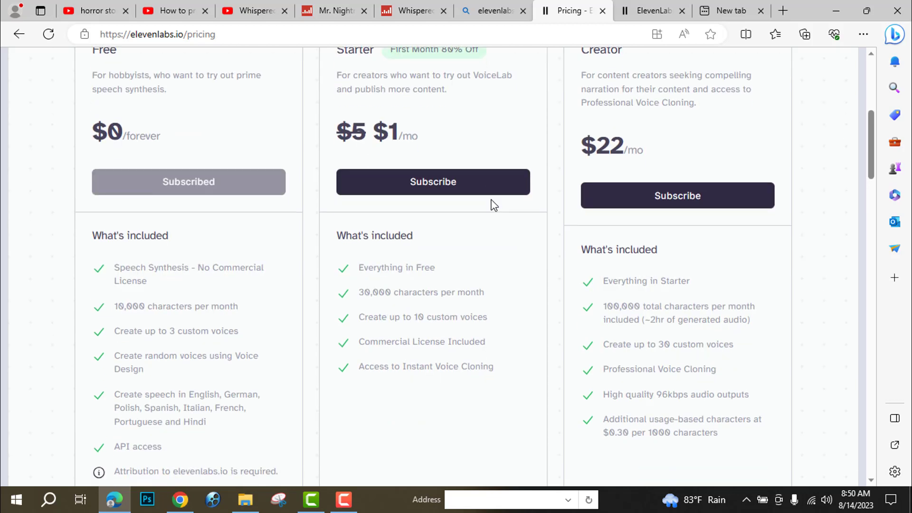
pyautogui.scroll(-1, 493, 205)
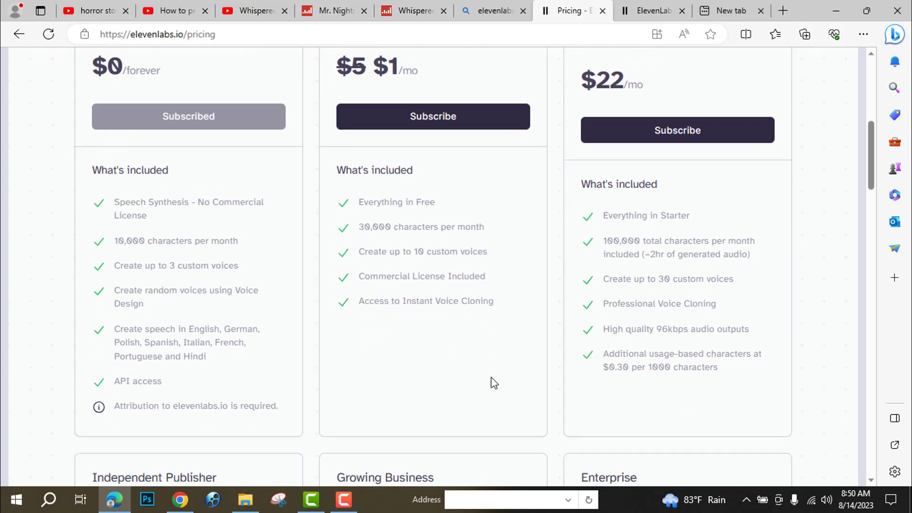
pyautogui.moveTo(115, 409); pyautogui.dragTo(281, 410)
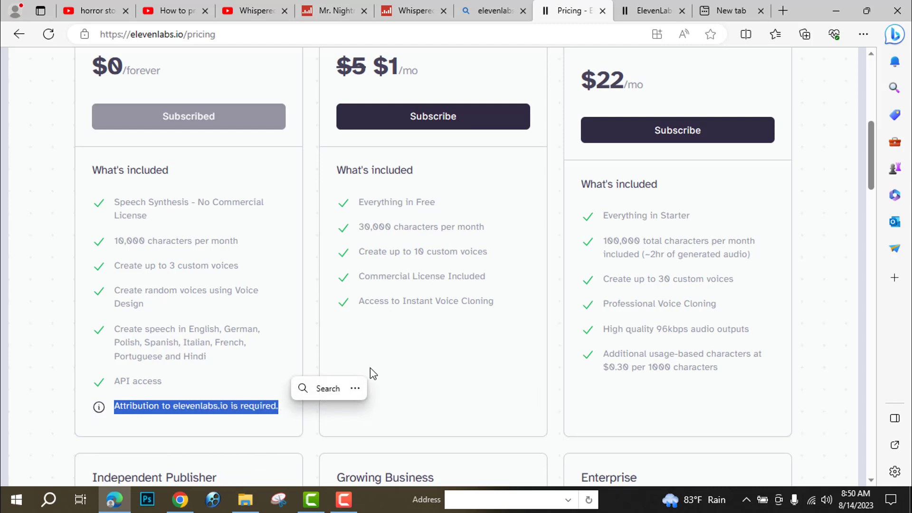
pyautogui.scroll(1, 369, 367)
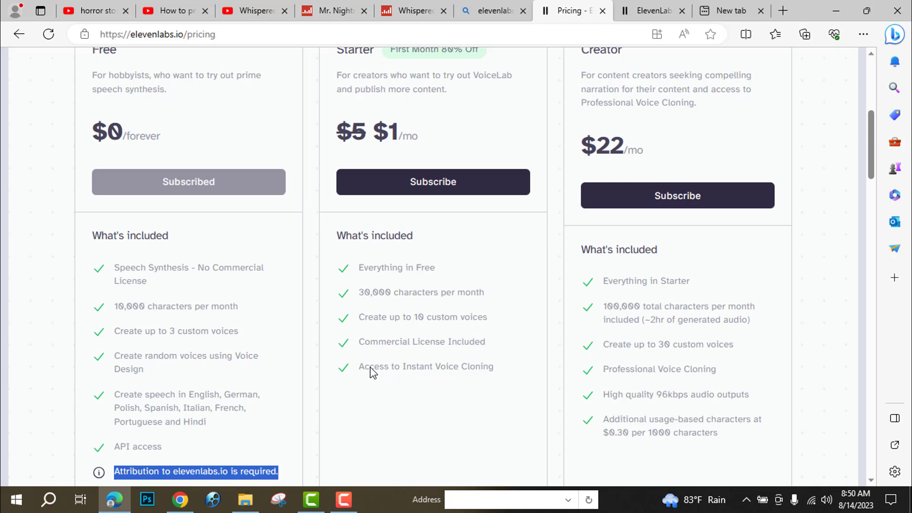
pyautogui.scroll(1, 370, 367)
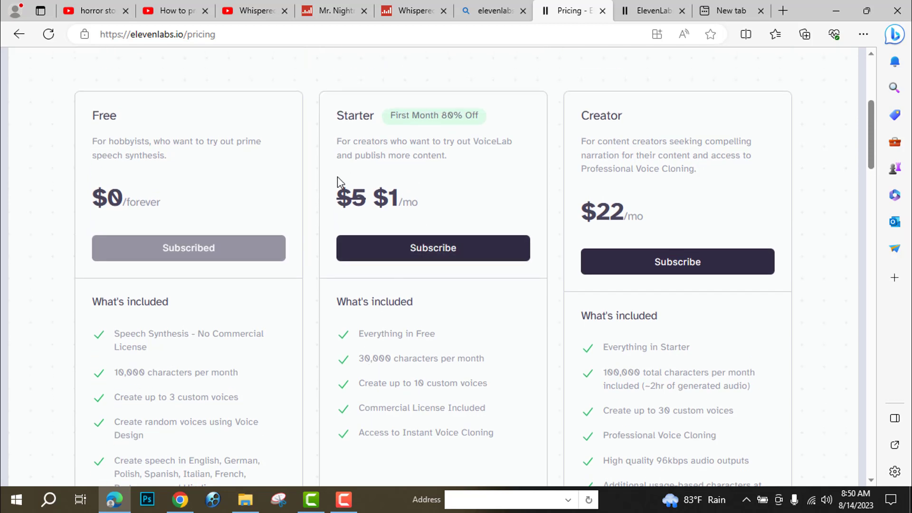
# Examine the ElevenLabs Starter plan's monthly price and first-month discount, highlighting both on the pricing page
pyautogui.moveTo(419, 203); pyautogui.dragTo(336, 199)
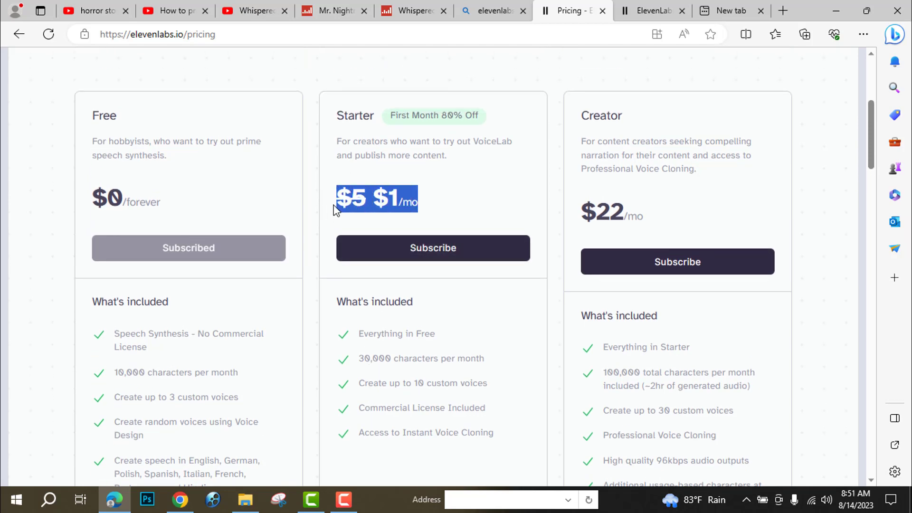
pyautogui.click(395, 199)
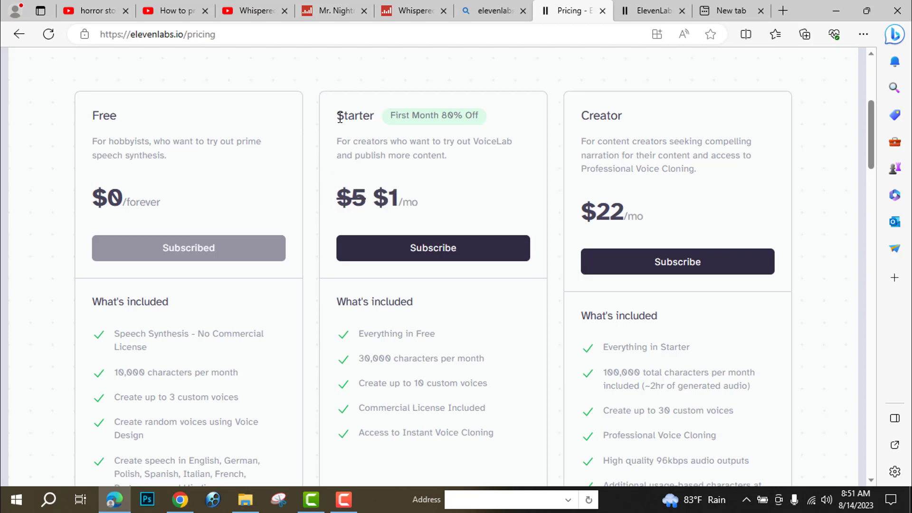
pyautogui.moveTo(339, 116); pyautogui.dragTo(497, 124)
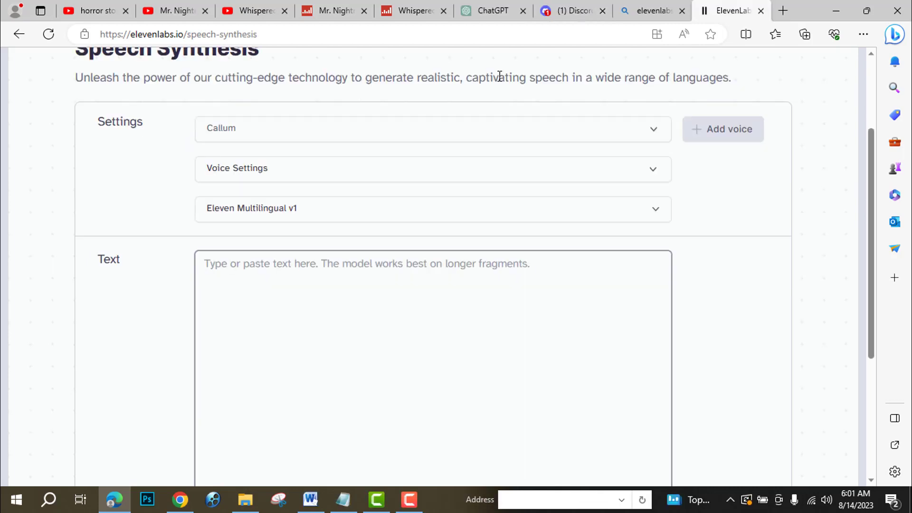
# Copy the first two paragraphs of the ChatGPT gas station story into the text field of ElevenLabs Speech Synthesis
pyautogui.click(490, 11)
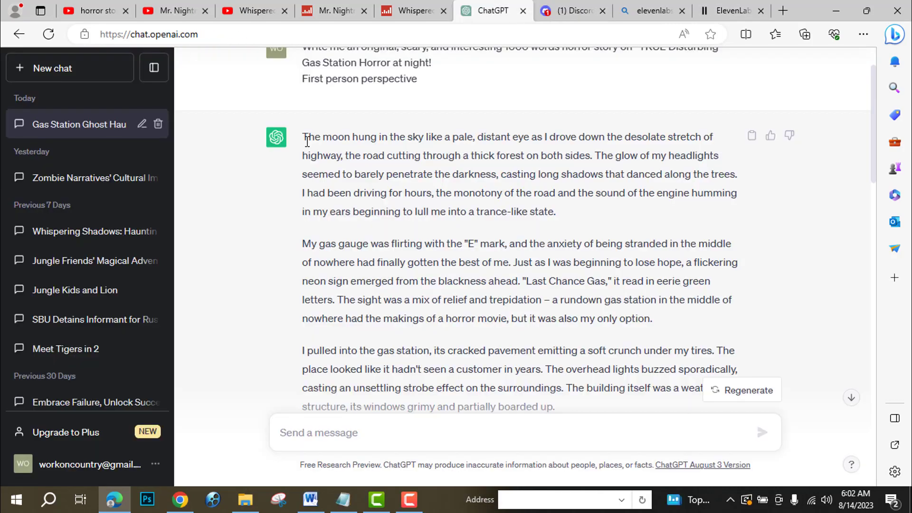
pyautogui.moveTo(306, 141); pyautogui.dragTo(676, 306)
pyautogui.hotkey('ctrl', 'c')
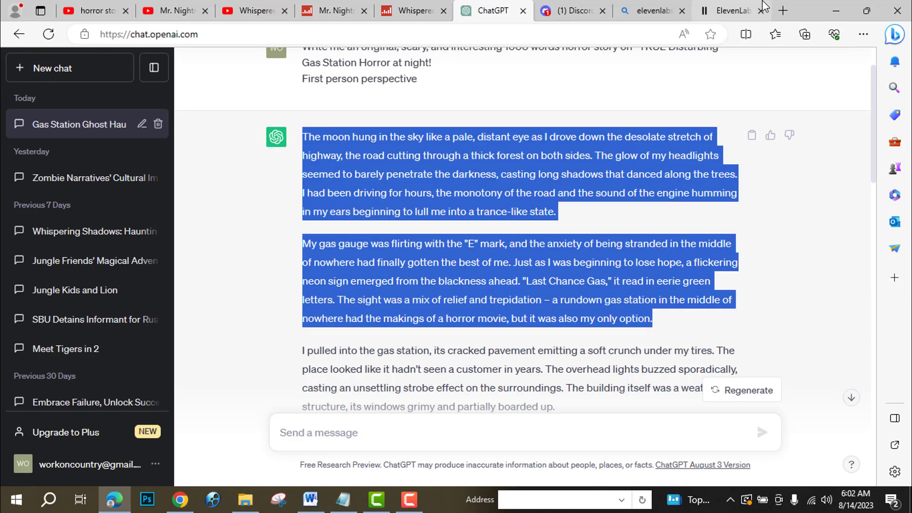
pyautogui.click(732, 4)
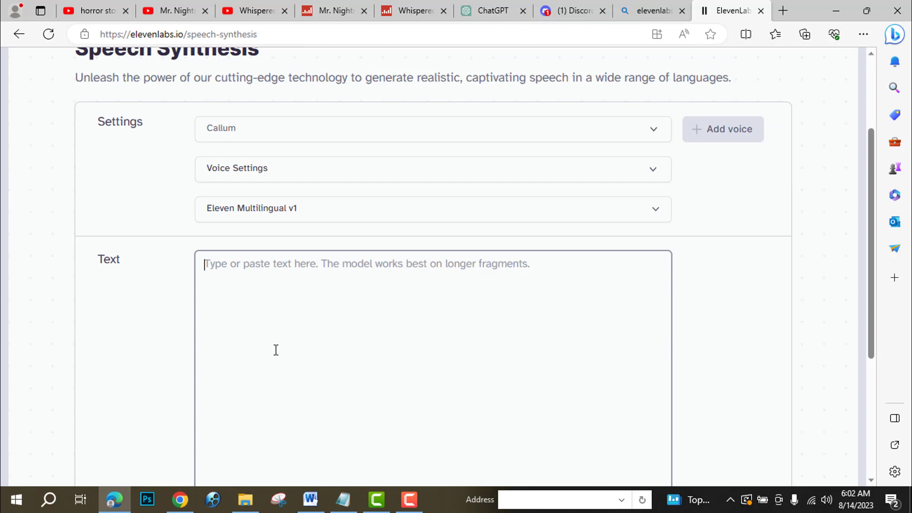
pyautogui.scroll(3, 275, 350)
pyautogui.scroll(-3, 275, 351)
pyautogui.hotkey('ctrl', 'v')
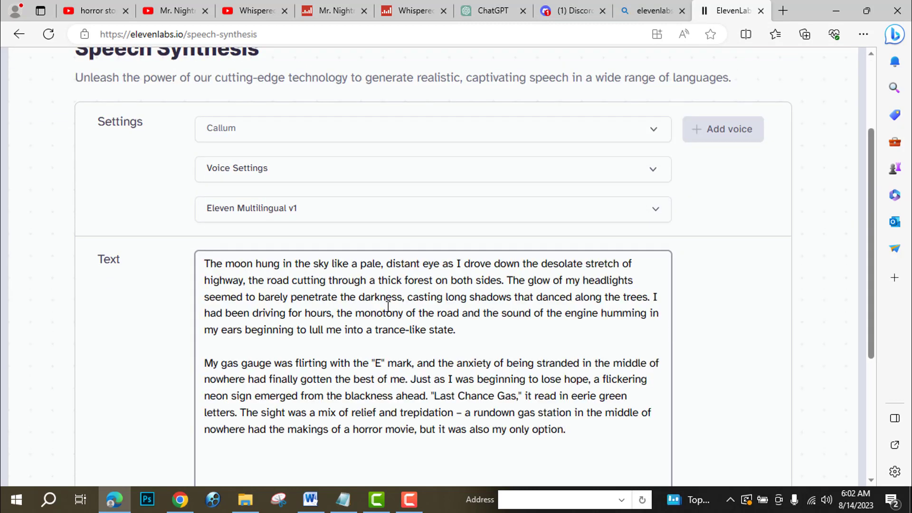
# Choose the Callum voice for the pasted story text and generate the speech
pyautogui.click(656, 131)
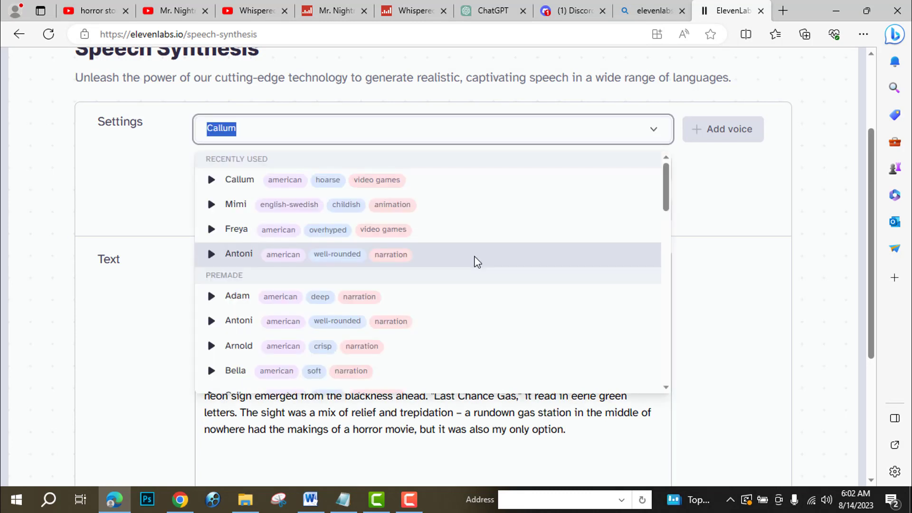
pyautogui.click(469, 186)
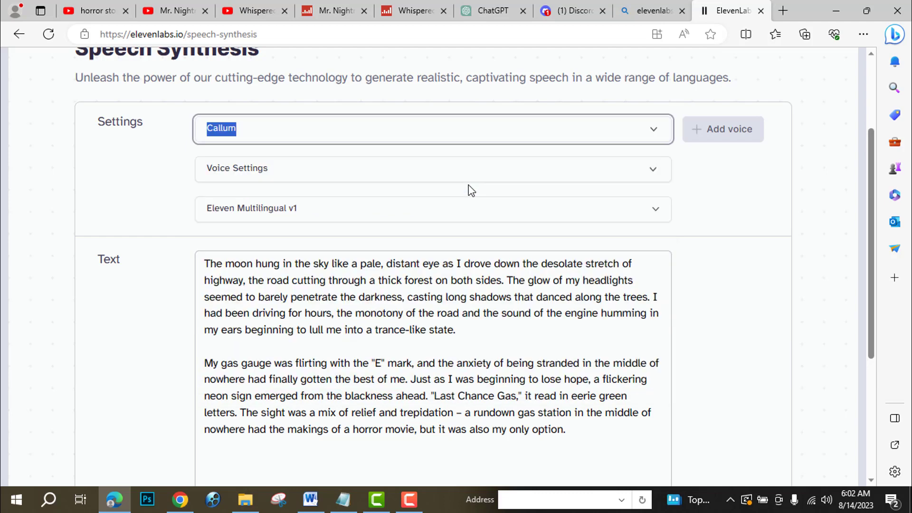
pyautogui.scroll(-5, 468, 244)
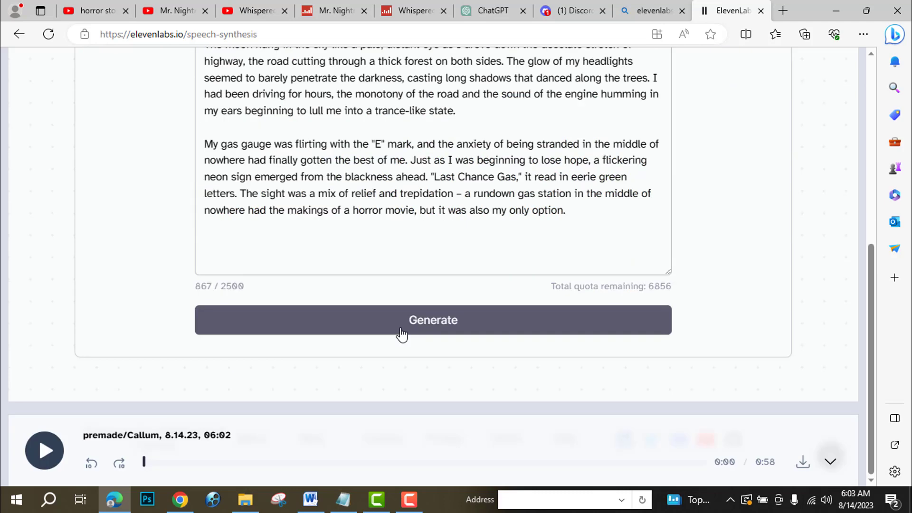
pyautogui.click(401, 333)
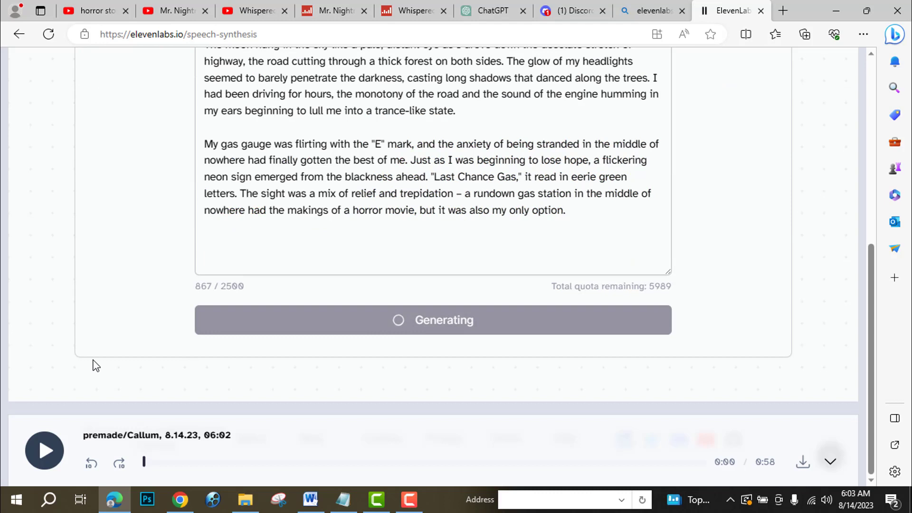
# Play back the generated Callum voiceover and download the audio file
pyautogui.click(45, 451)
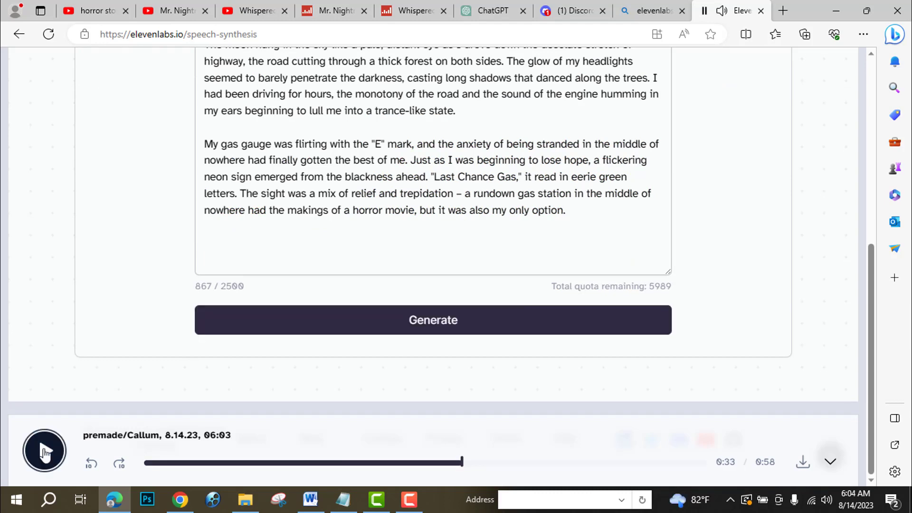
pyautogui.click(803, 463)
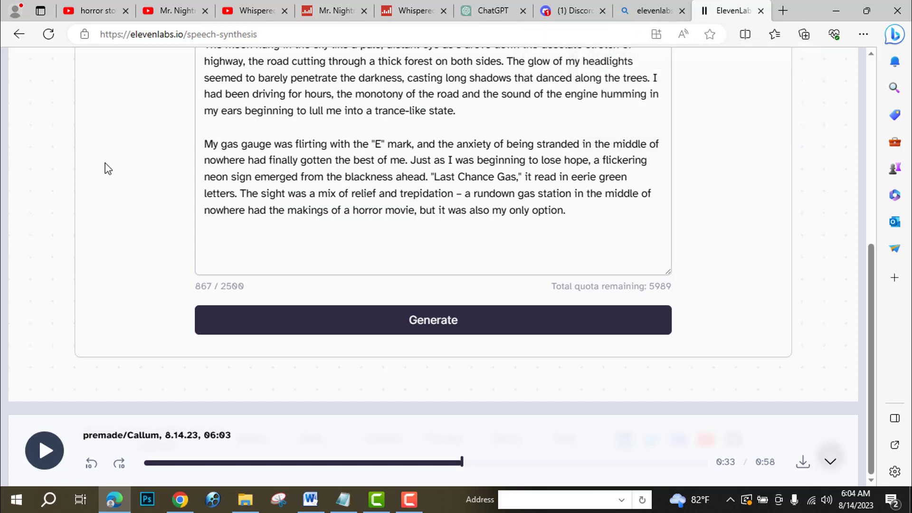
pyautogui.scroll(7, 525, 353)
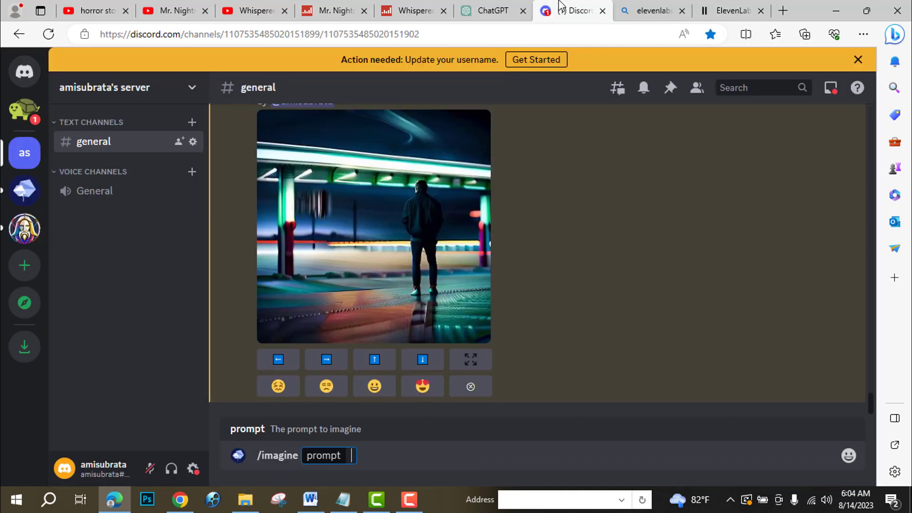
# On Discord, submit BlueWillow's /imagine prompt "A scary YouTube thumbnail of a man with a car at night on a deserted gas station, realistic, spooky, 4K, ar 16:9"
pyautogui.click(575, 11)
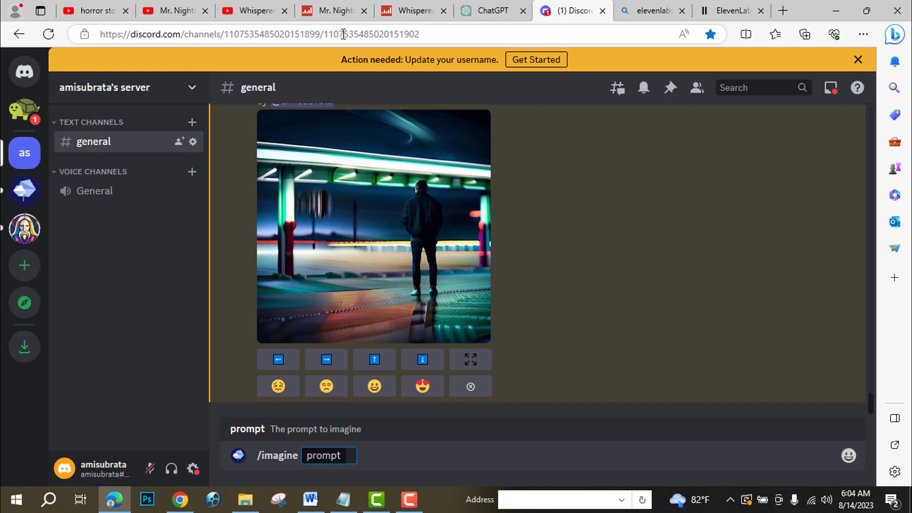
pyautogui.press('BackSpace')
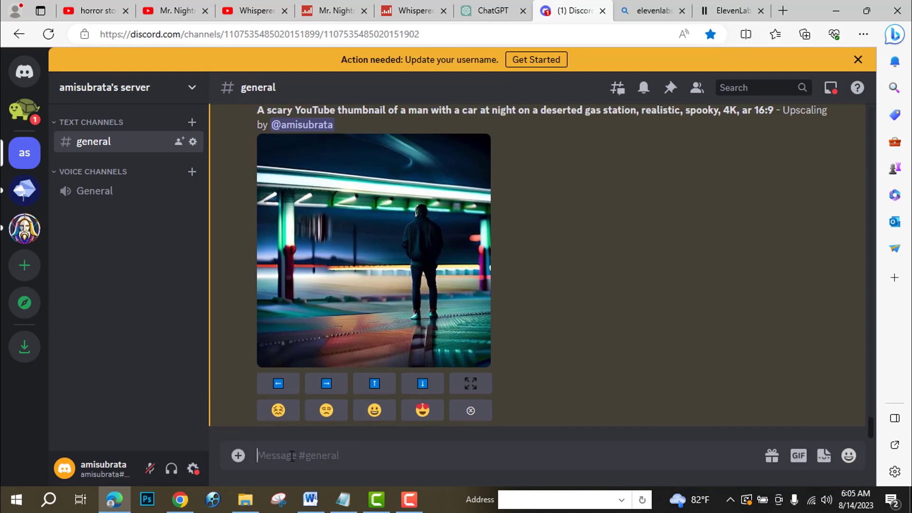
pyautogui.write('/imagine')
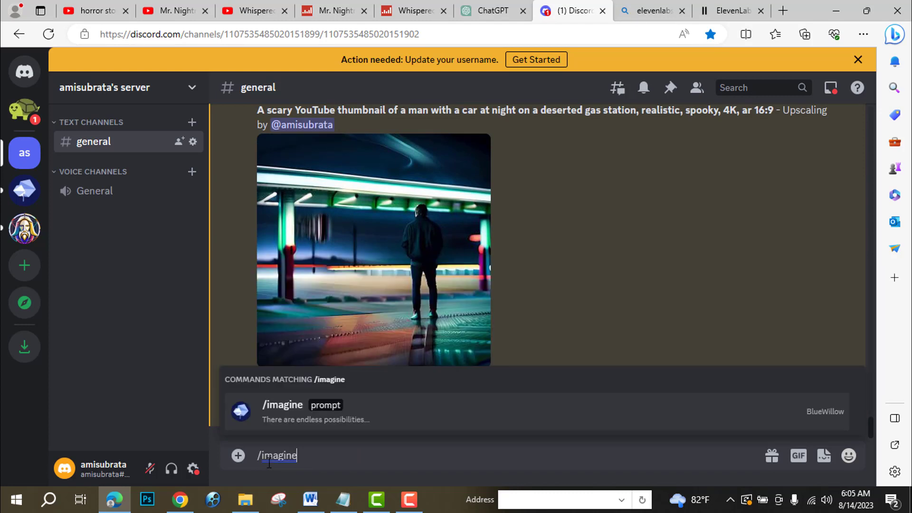
pyautogui.click(284, 412)
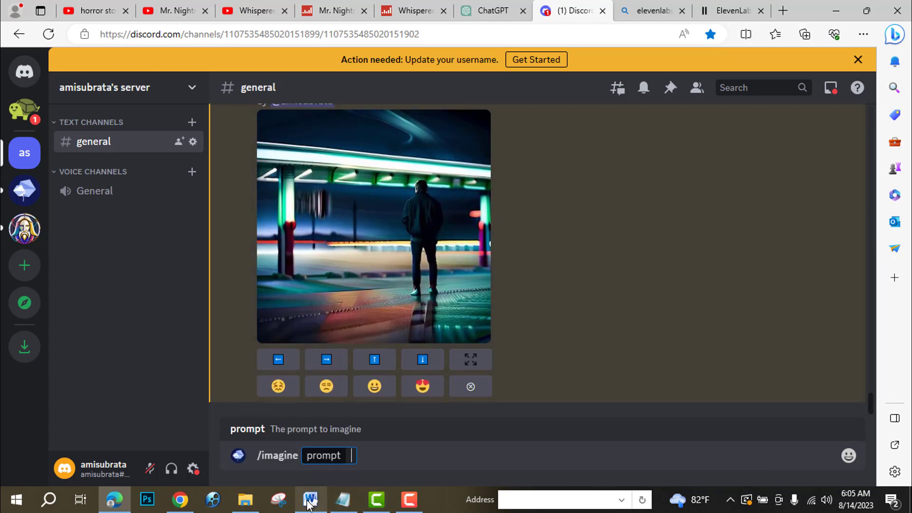
pyautogui.hotkey('ctrl', 'v')
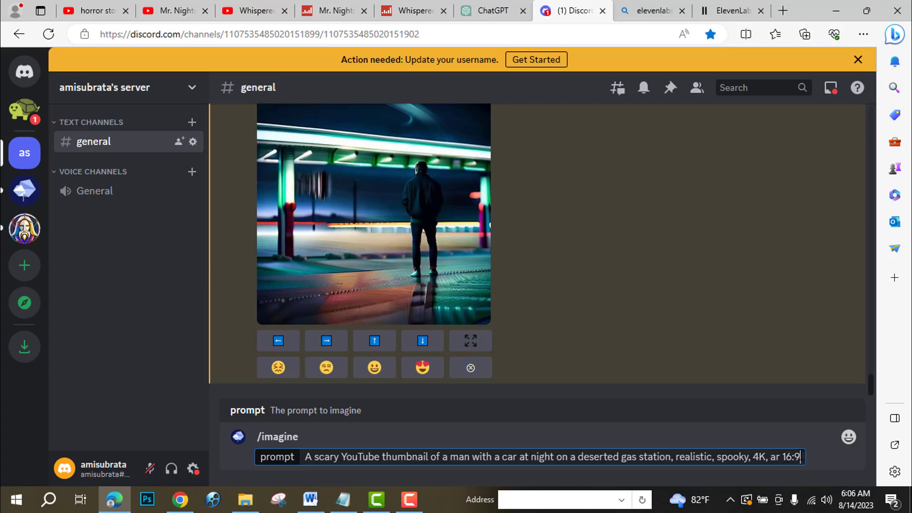
pyautogui.press('Return')
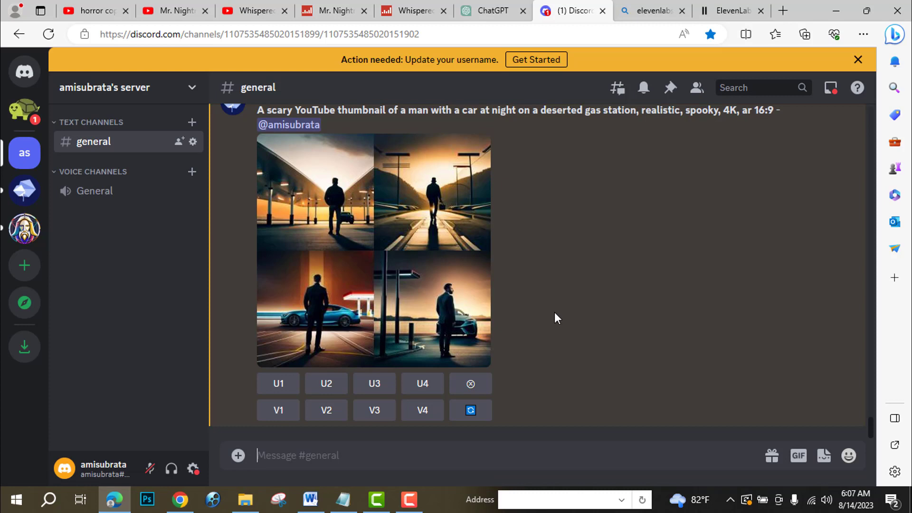
# Regenerate the set of four thumbnail images, then upscale the first one, with the red car, and view it enlarged
pyautogui.click(472, 412)
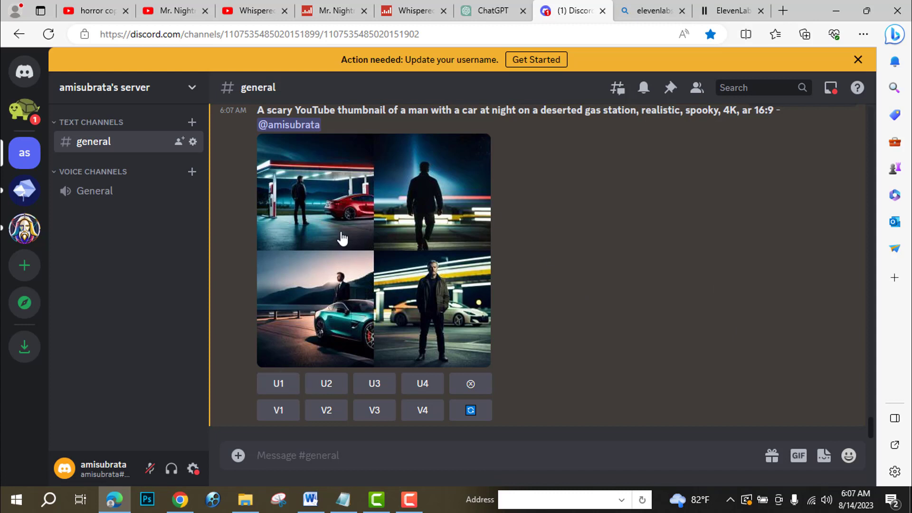
pyautogui.click(278, 385)
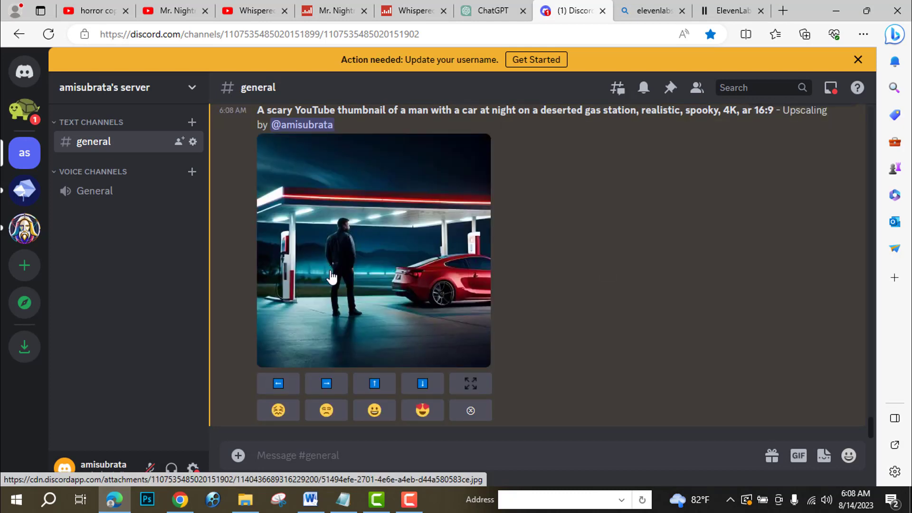
pyautogui.click(357, 240)
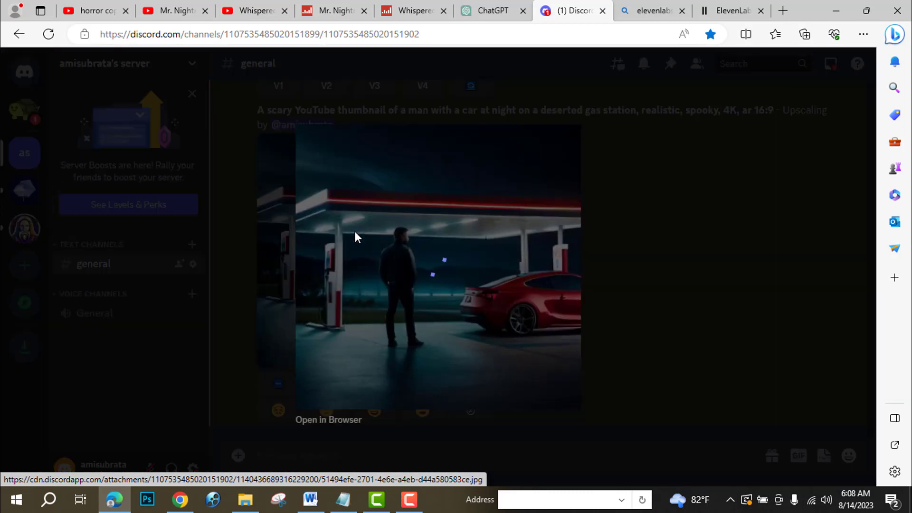
# Open the upscaled gas station image in the browser and save it under its default JPG file name
pyautogui.click(324, 421)
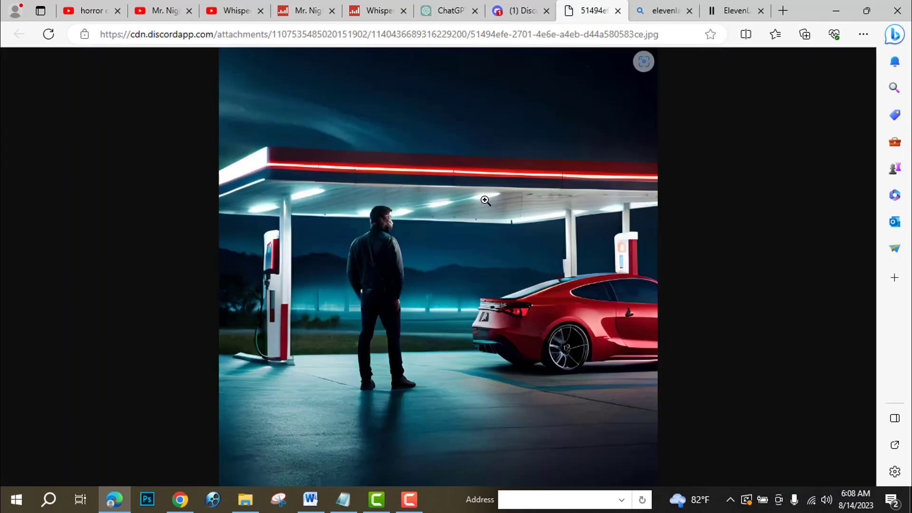
pyautogui.rightClick(405, 153)
pyautogui.click(480, 195)
pyautogui.click(343, 298)
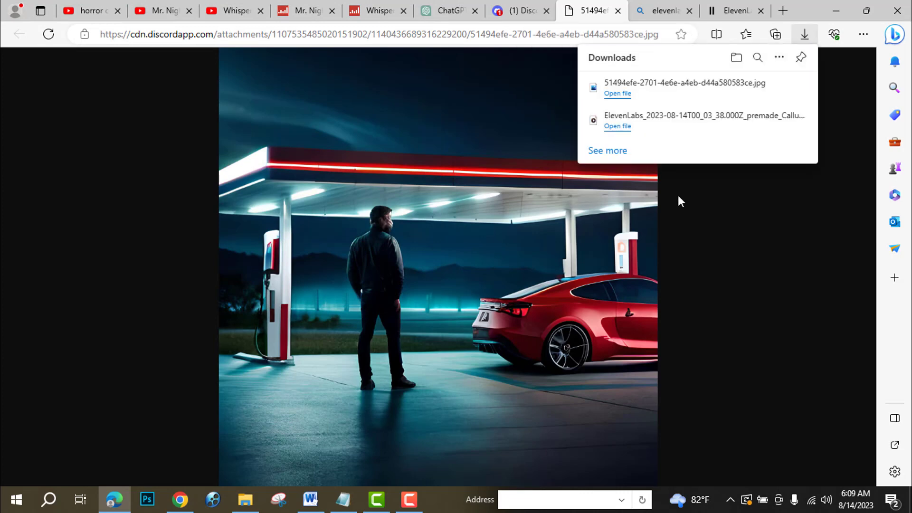
# Look through the YouTube results for "horror copyright free background music" and open Power Music Factory's "free horror music no copyright" playlist
pyautogui.hotkey('ctrl', 'shift', 'Tab')
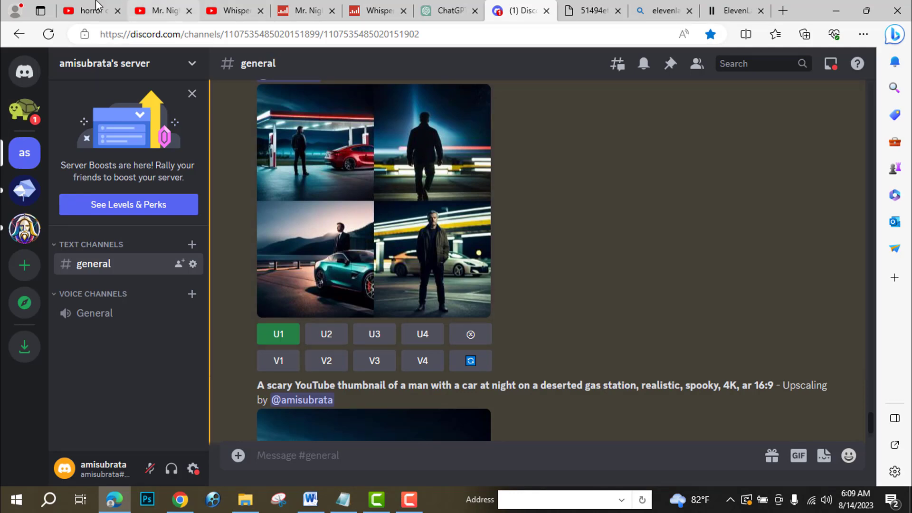
pyautogui.hotkey('ctrl', '1')
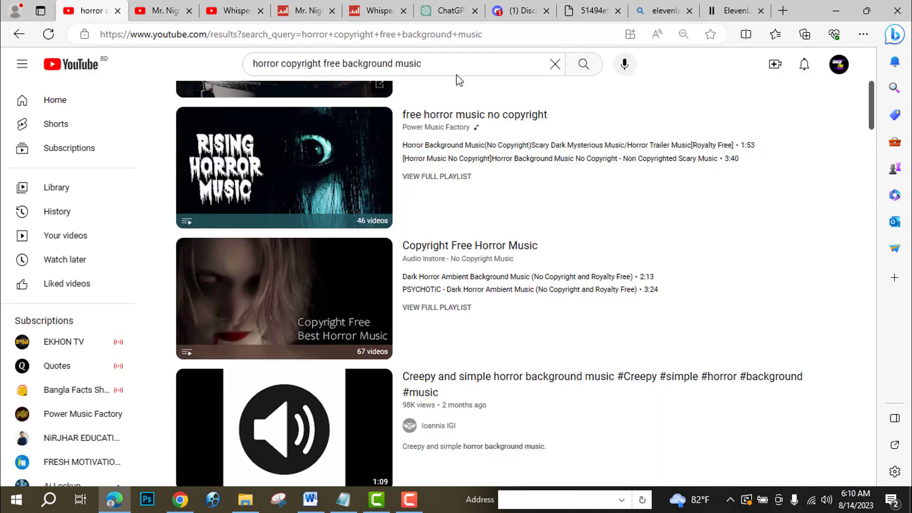
pyautogui.scroll(5, 520, 279)
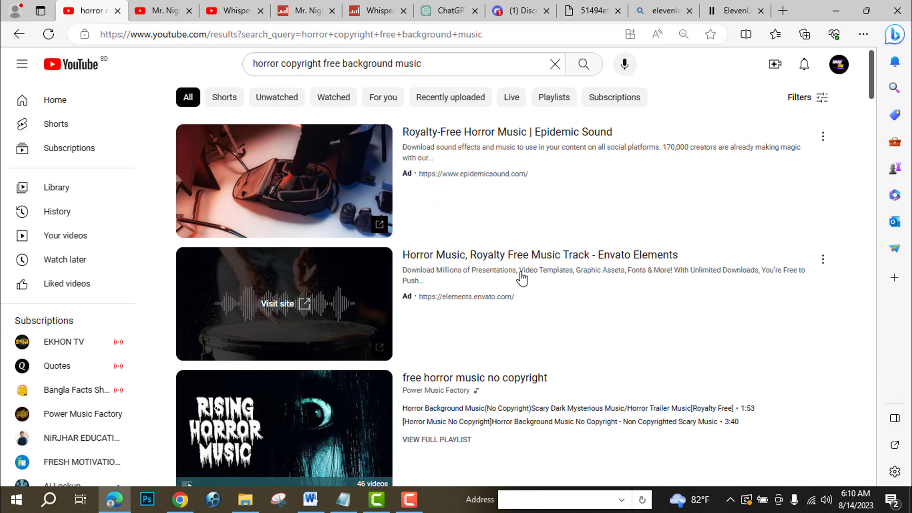
pyautogui.scroll(-3, 522, 278)
pyautogui.scroll(-3, 522, 276)
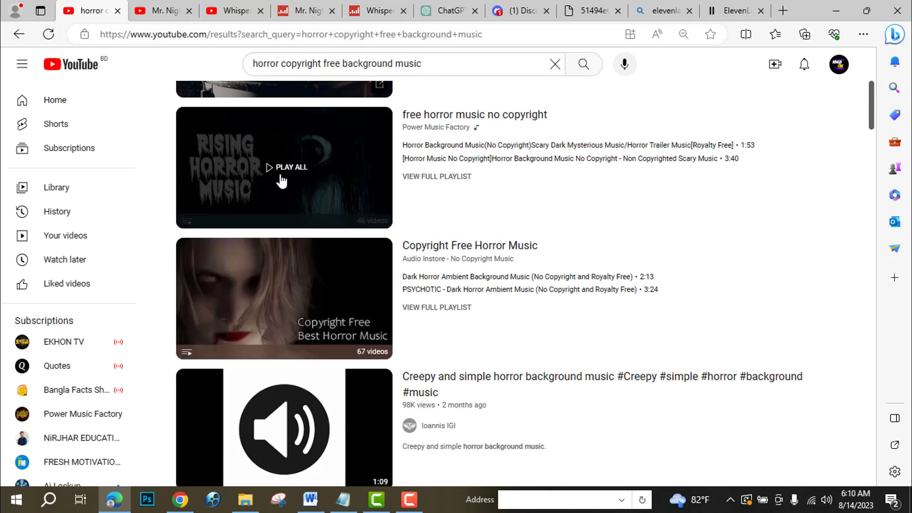
pyautogui.click(259, 166)
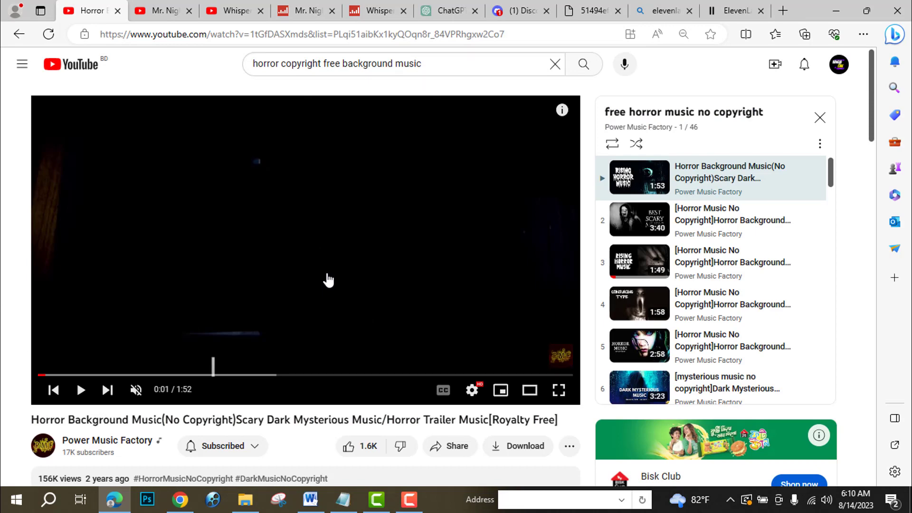
# Read the horror music video's full description, highlighting the music and channel URL credit lines required for use
pyautogui.scroll(-4, 332, 280)
pyautogui.click(340, 281)
pyautogui.scroll(-4, 369, 269)
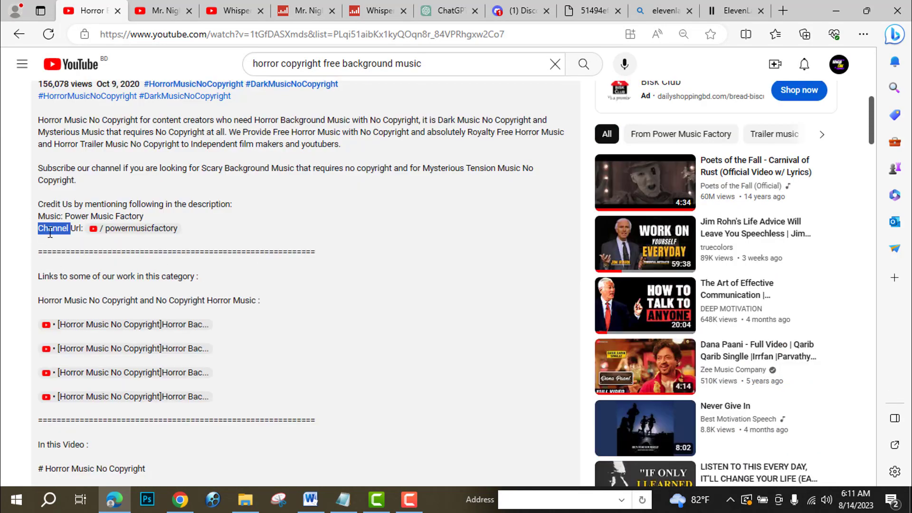
pyautogui.moveTo(199, 237); pyautogui.dragTo(71, 216)
pyautogui.scroll(10, 299, 251)
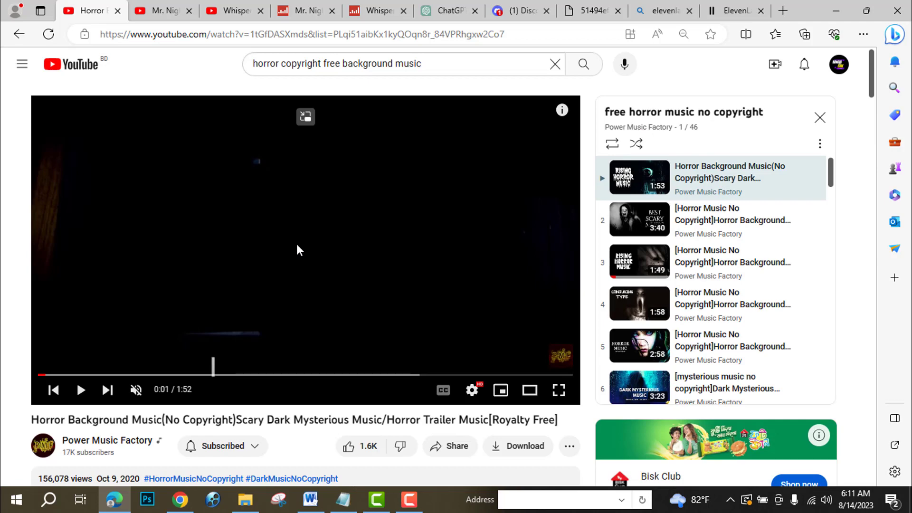
# Open Canva in a new browser tab and create a blank YouTube Thumbnail design
pyautogui.click(783, 11)
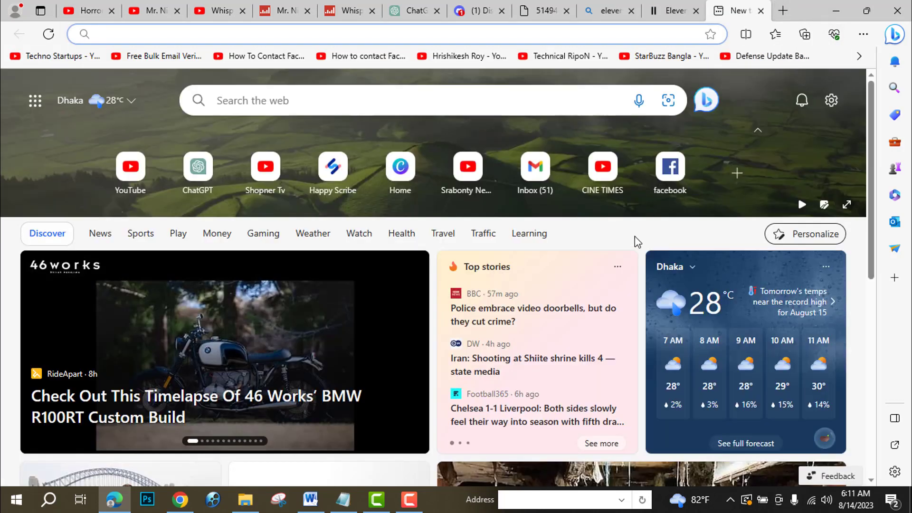
pyautogui.click(408, 177)
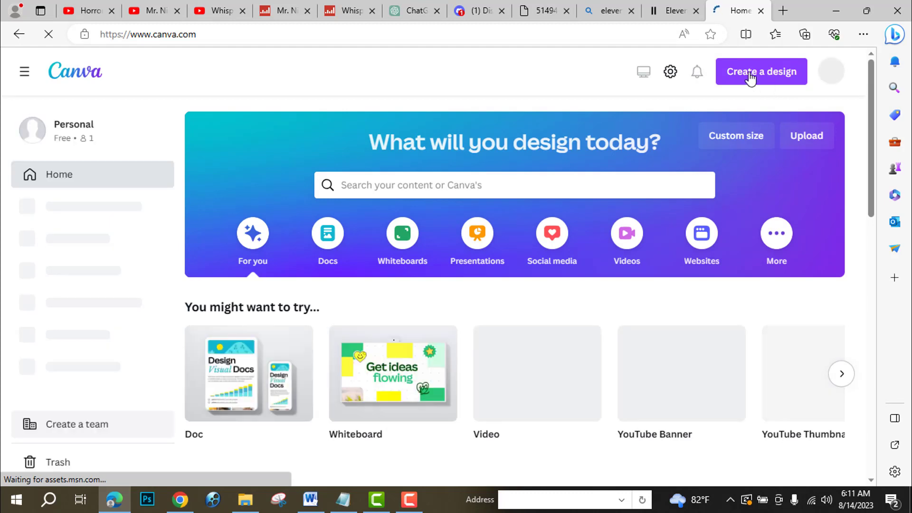
pyautogui.click(749, 75)
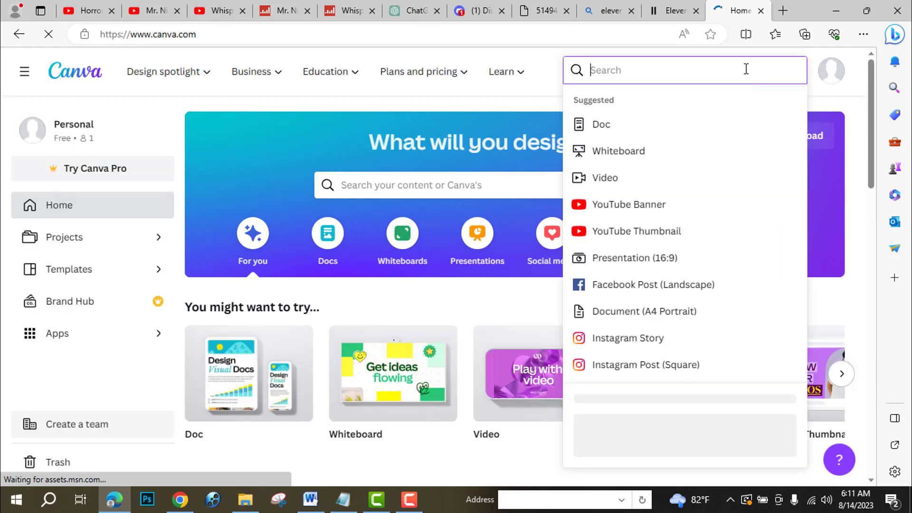
pyautogui.click(651, 237)
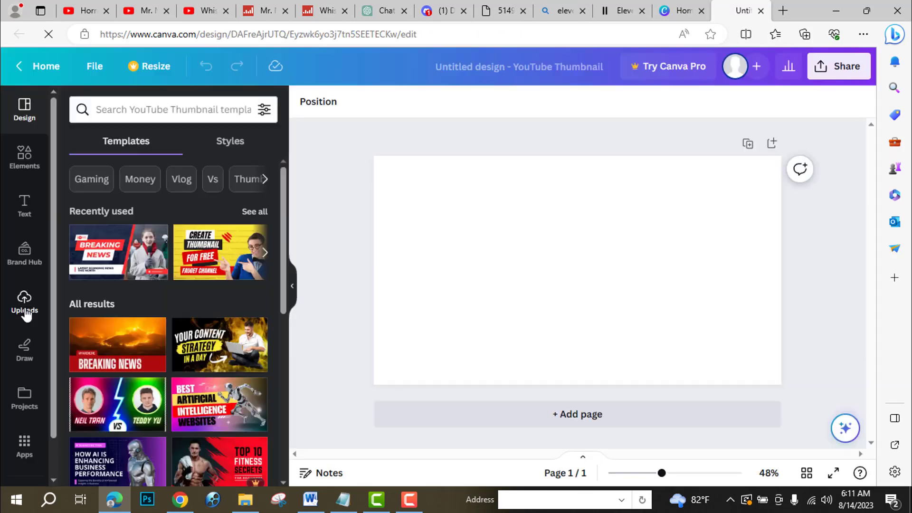
# Upload the saved gas station image from the Downloads folder to the design's uploads
pyautogui.click(25, 304)
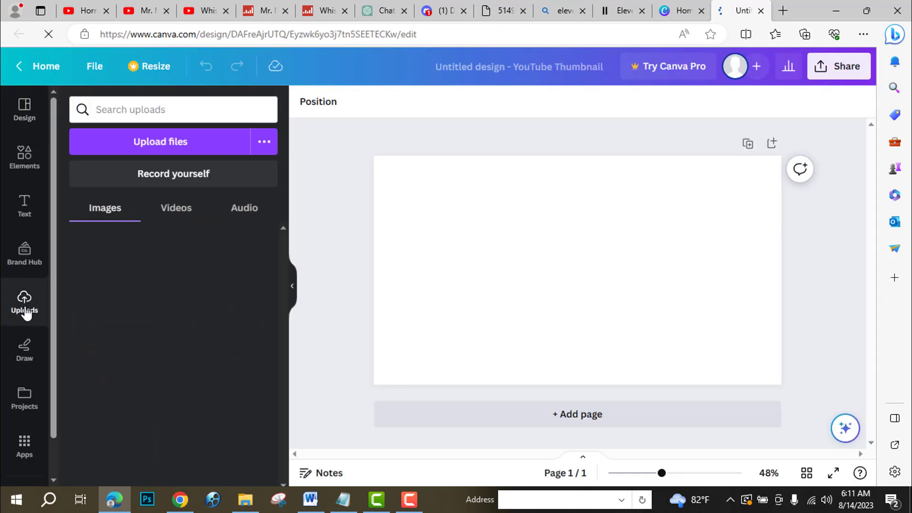
pyautogui.click(153, 146)
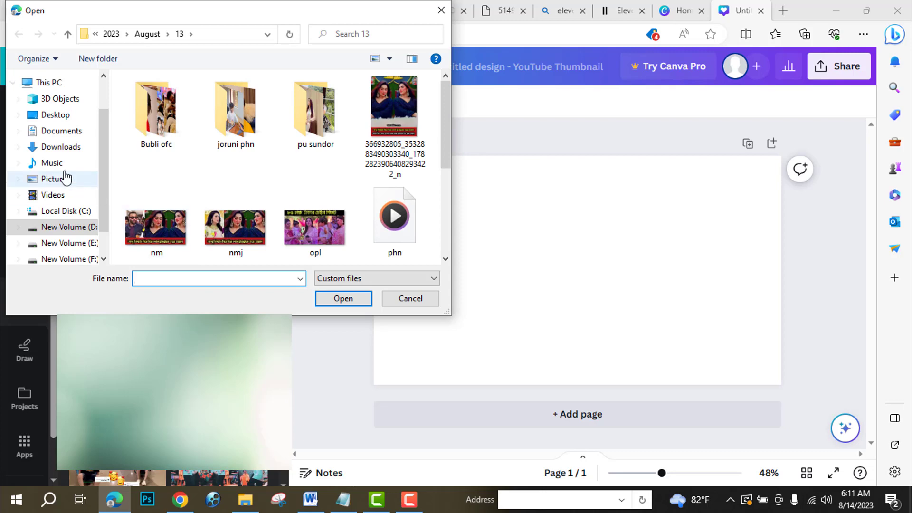
pyautogui.click(60, 148)
pyautogui.click(157, 133)
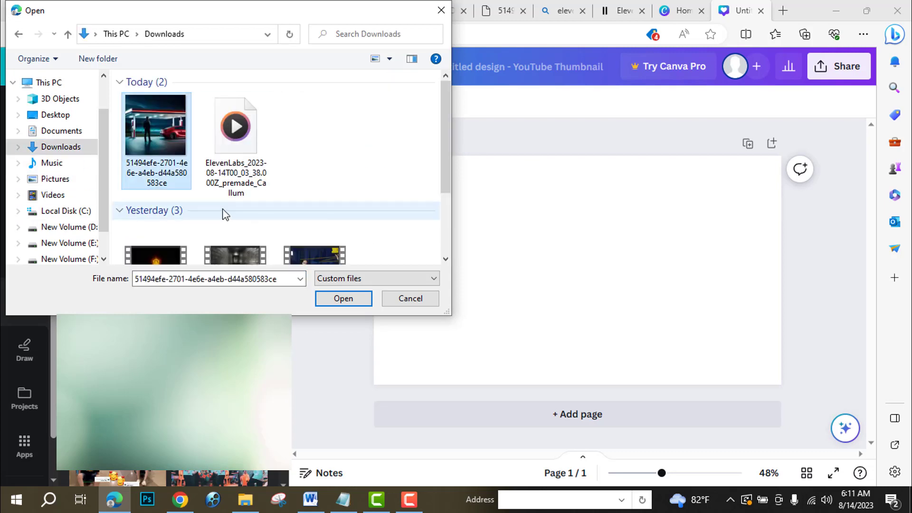
pyautogui.click(337, 300)
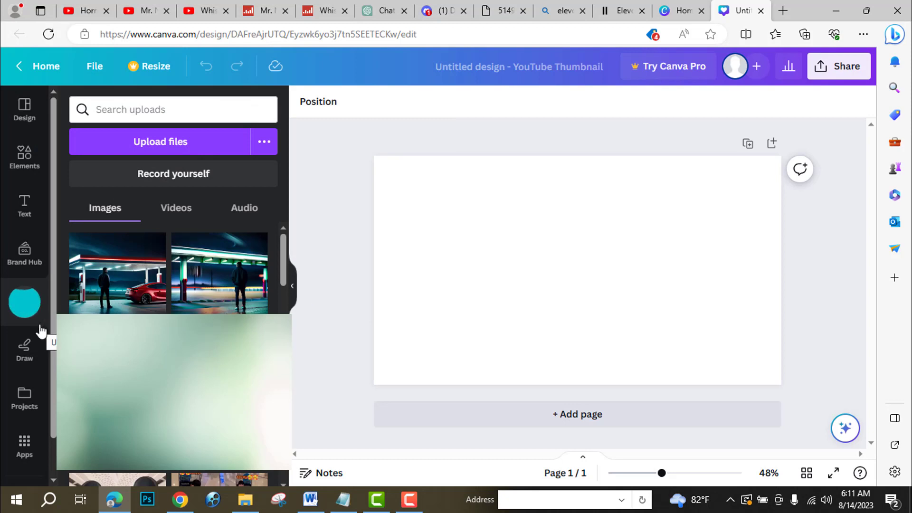
# Place the uploaded gas station image with the red car on the page and stretch it to cover the whole canvas
pyautogui.click(168, 281)
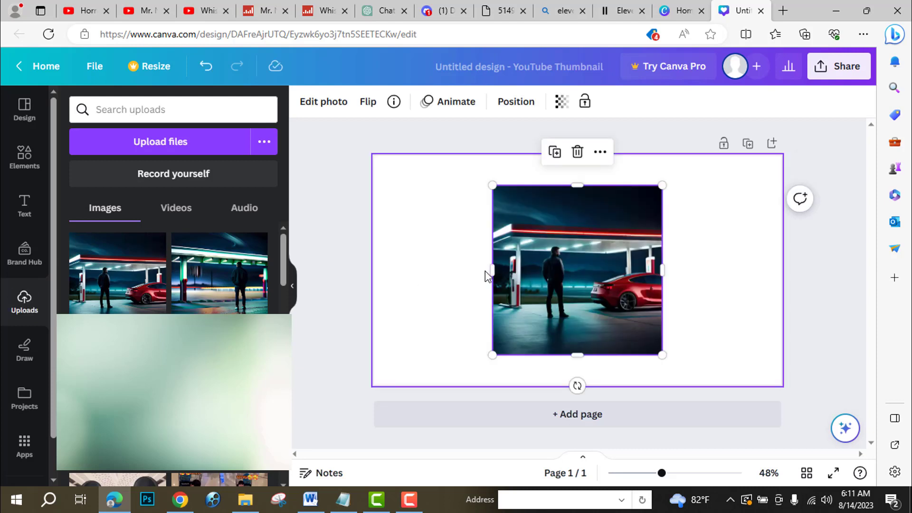
pyautogui.moveTo(489, 268); pyautogui.dragTo(368, 295)
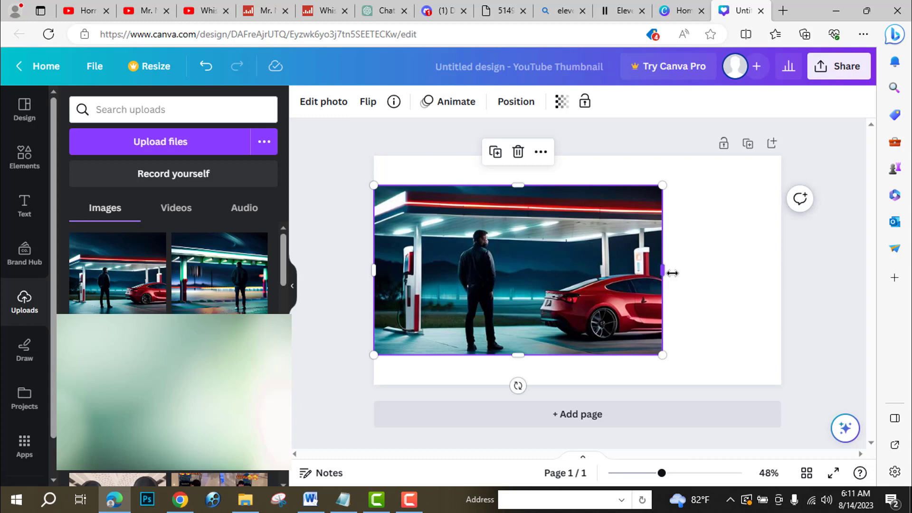
pyautogui.moveTo(668, 271); pyautogui.dragTo(781, 314)
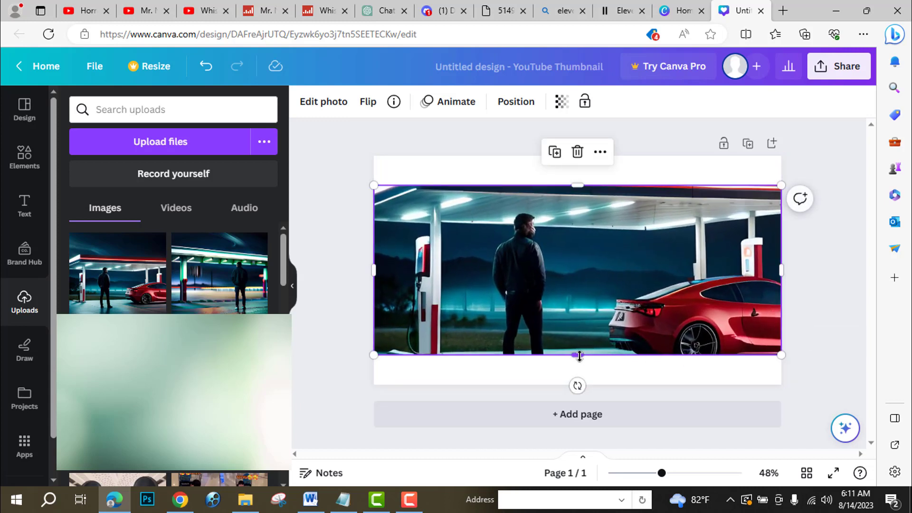
pyautogui.moveTo(578, 355); pyautogui.dragTo(578, 385)
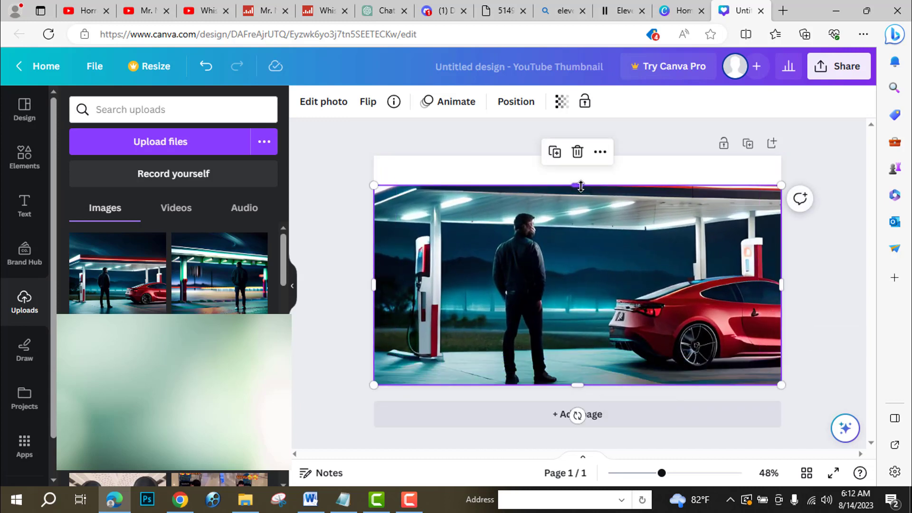
pyautogui.moveTo(577, 185); pyautogui.dragTo(584, 155)
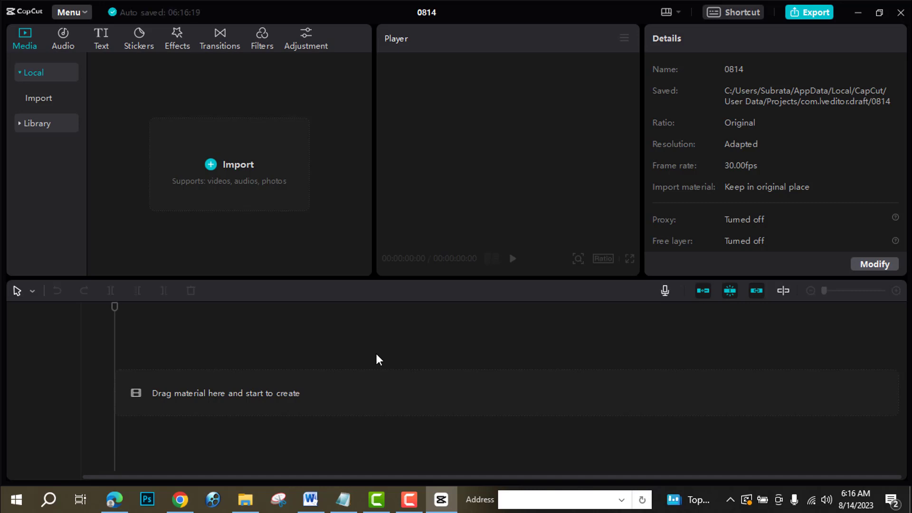
# In CapCut, import the horror background music video, the "Gas Station Horror Story (1)" image and the ElevenLabs voiceover from Downloads
pyautogui.click(247, 164)
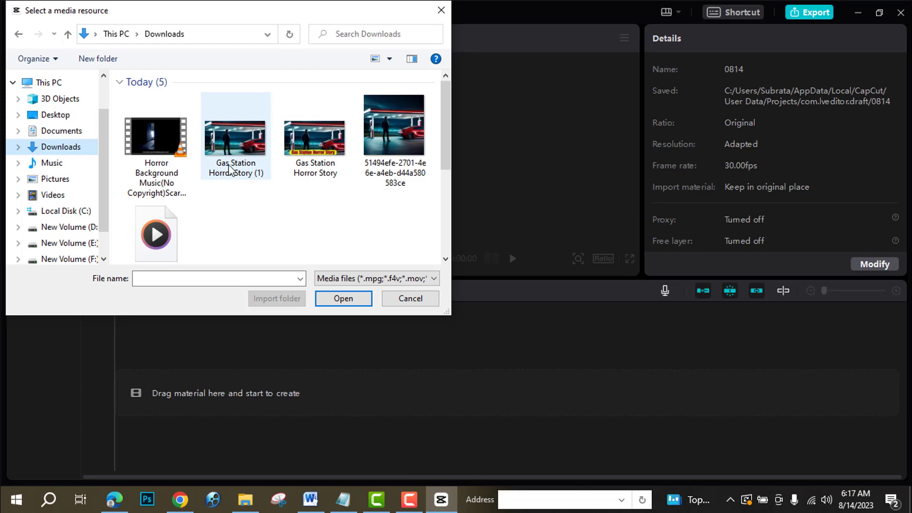
pyautogui.click(229, 169)
pyautogui.keyDown('ctrl'); pyautogui.click(157, 163); pyautogui.keyUp('ctrl')
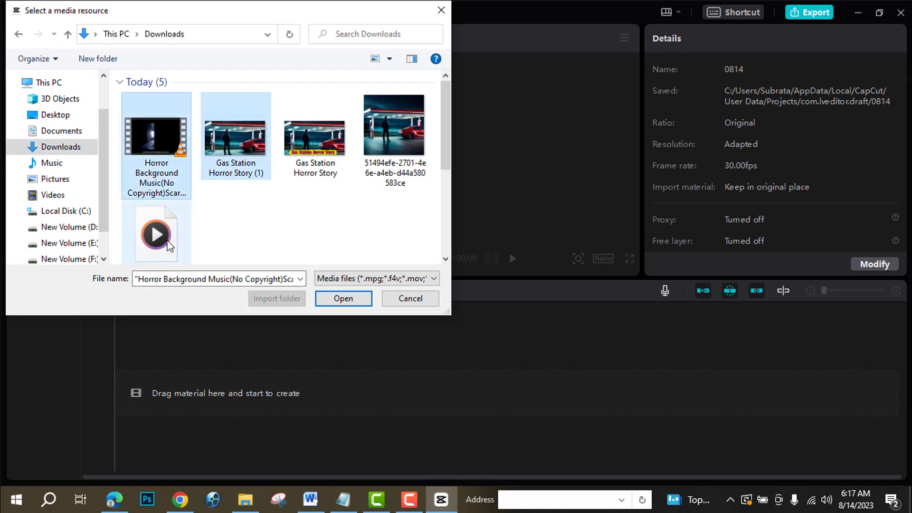
pyautogui.keyDown('ctrl'); pyautogui.click(170, 246); pyautogui.keyUp('ctrl')
pyautogui.click(349, 300)
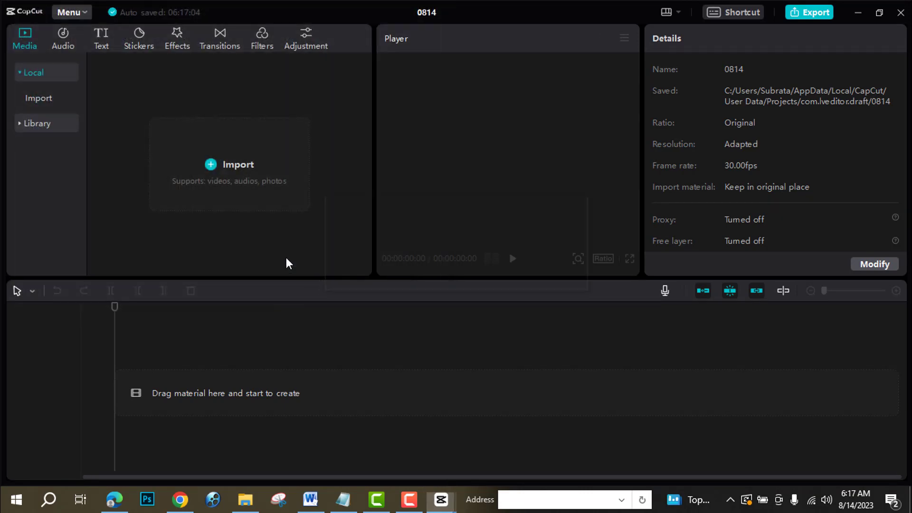
# Place the ElevenLabs voiceover and the horror music video at the start of the timeline and set the project ratio to 16:9
pyautogui.moveTo(316, 133); pyautogui.dragTo(171, 406)
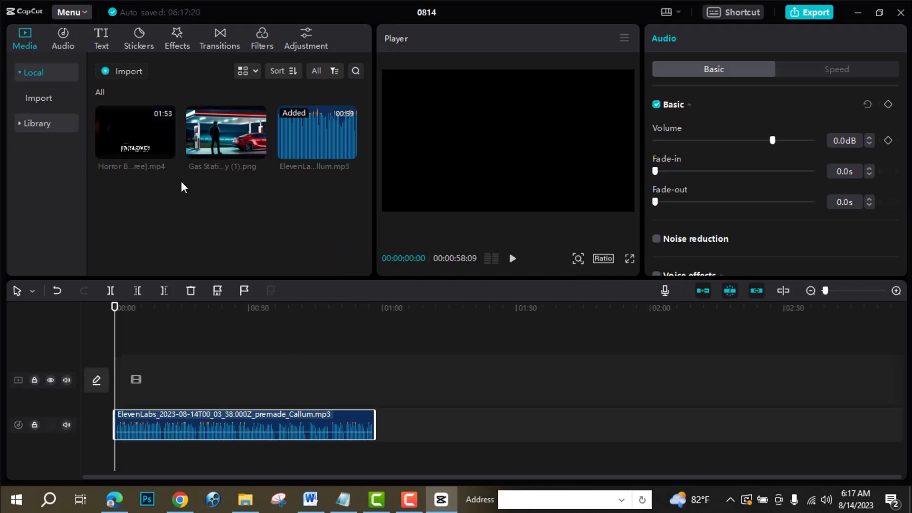
pyautogui.moveTo(166, 173); pyautogui.dragTo(121, 387)
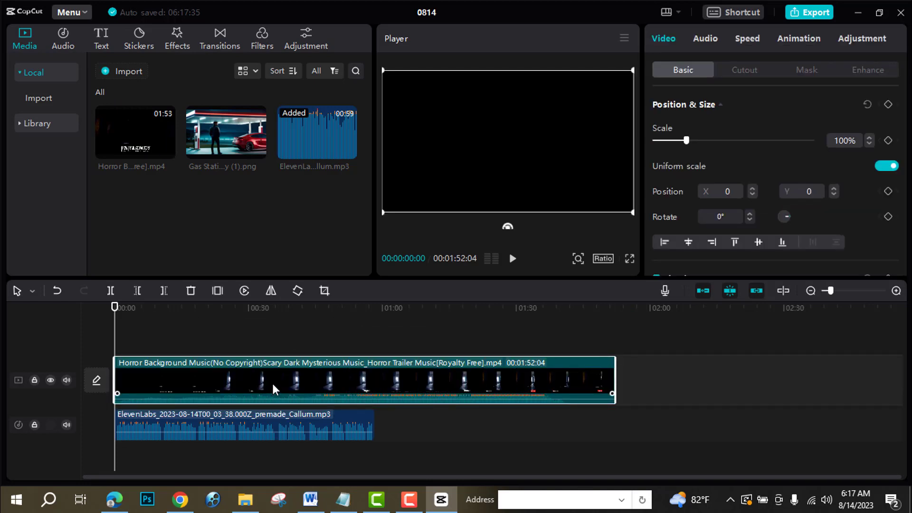
pyautogui.click(603, 258)
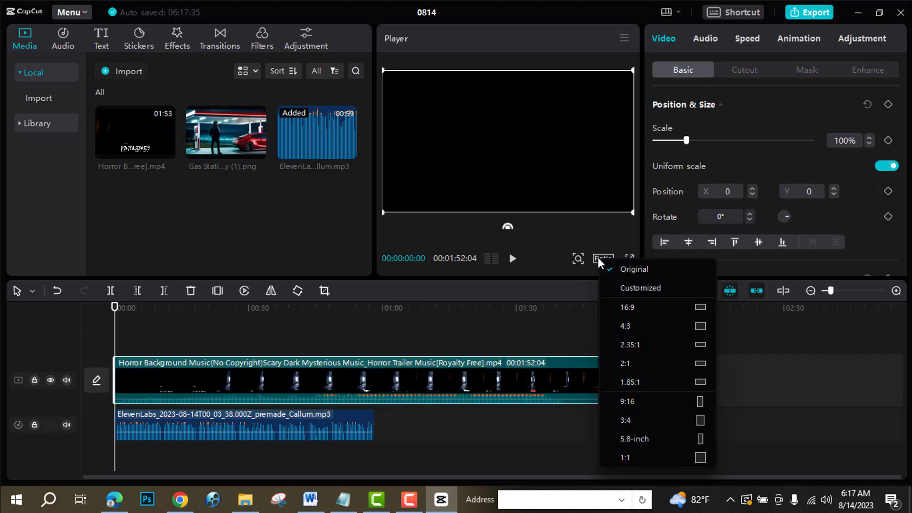
pyautogui.click(628, 309)
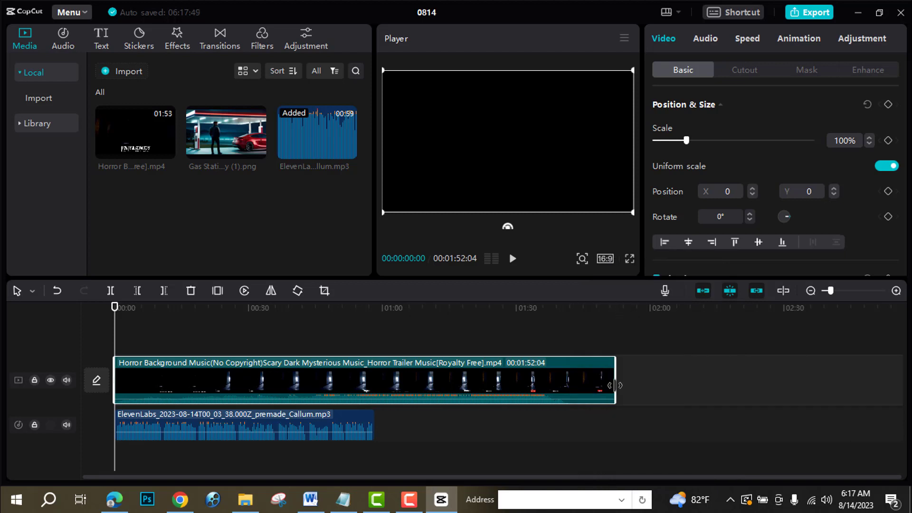
# Trim the horror music clip to the voiceover's end and add the gas station image above it, spanning the same length
pyautogui.moveTo(614, 385); pyautogui.dragTo(374, 386)
pyautogui.moveTo(226, 133); pyautogui.dragTo(371, 400)
pyautogui.moveTo(226, 427); pyautogui.dragTo(264, 431)
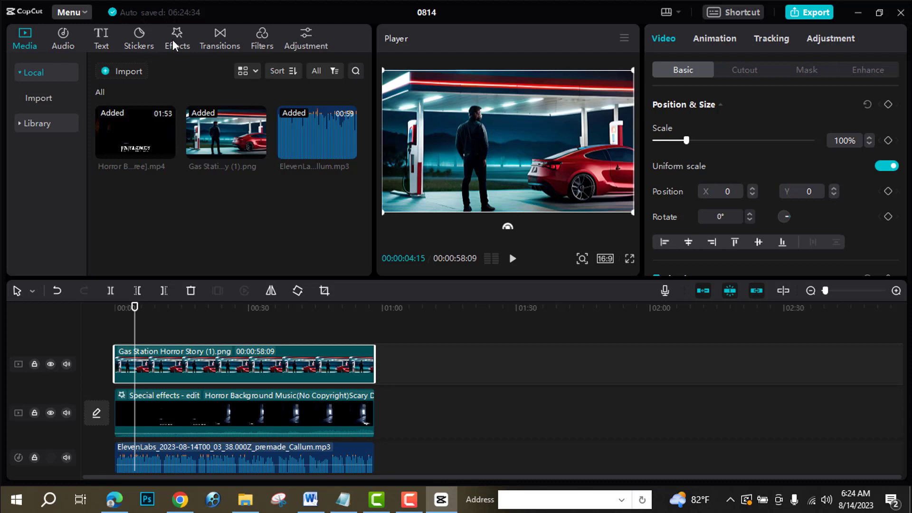
# Apply the Betamax video effect to the gas station image clip on the timeline
pyautogui.click(176, 42)
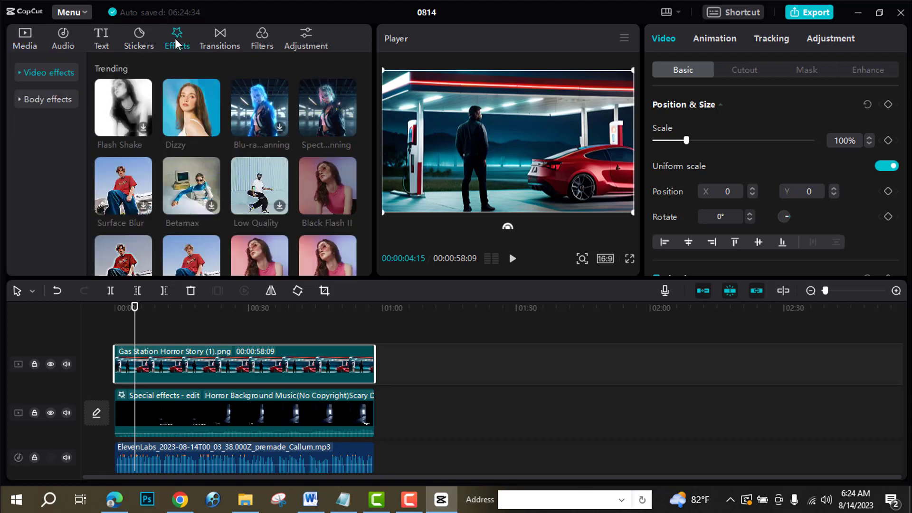
pyautogui.click(143, 128)
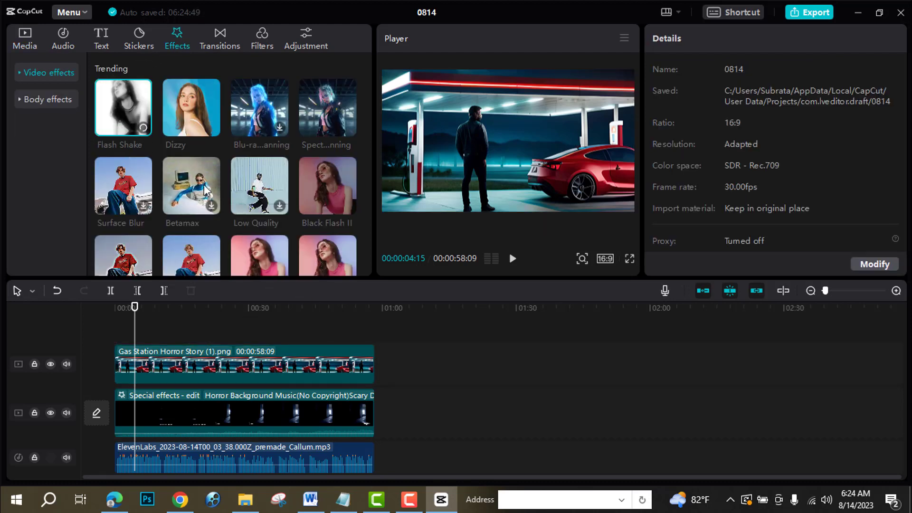
pyautogui.moveTo(187, 191)
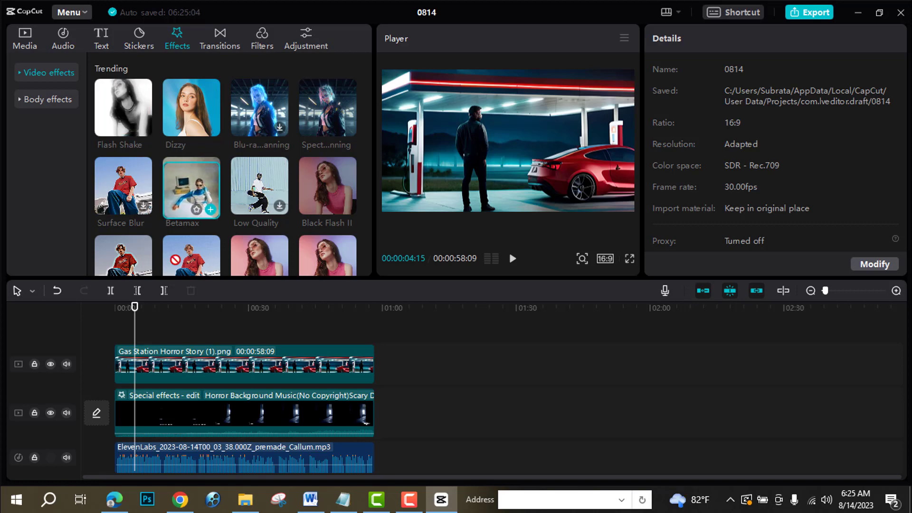
pyautogui.moveTo(185, 183); pyautogui.dragTo(158, 371)
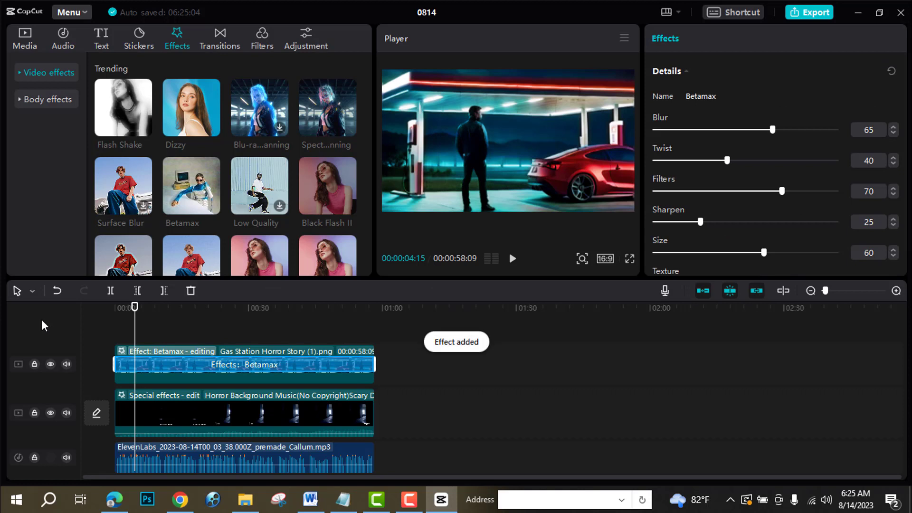
# Play back the opening seconds of the timeline to check the Betamax effect with the audio
pyautogui.click(122, 316)
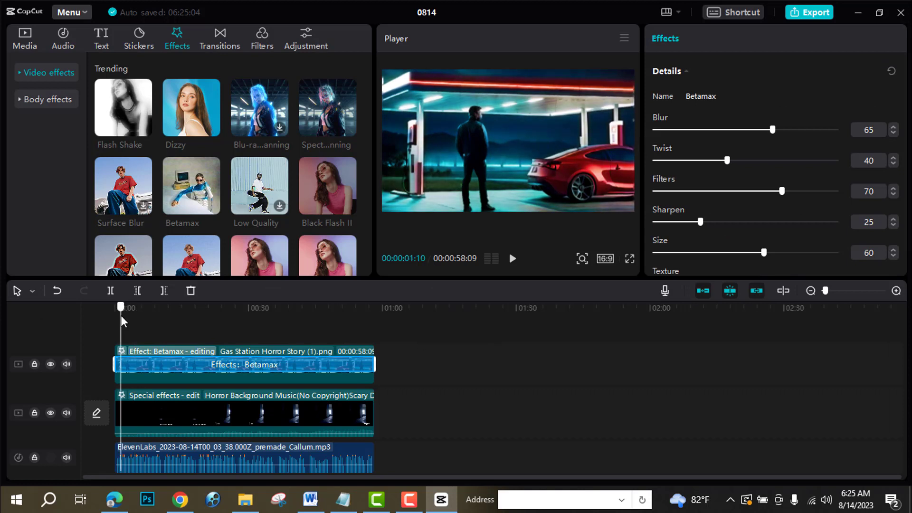
pyautogui.click(514, 261)
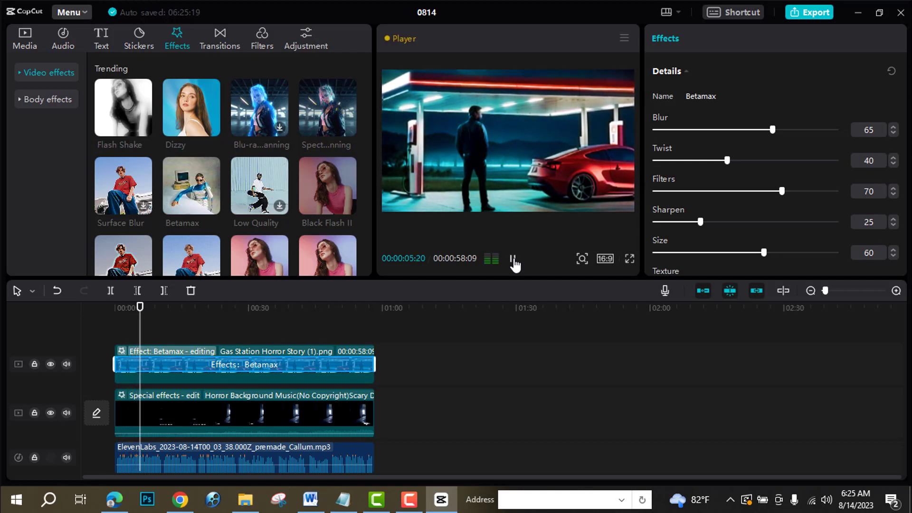
pyautogui.click(514, 262)
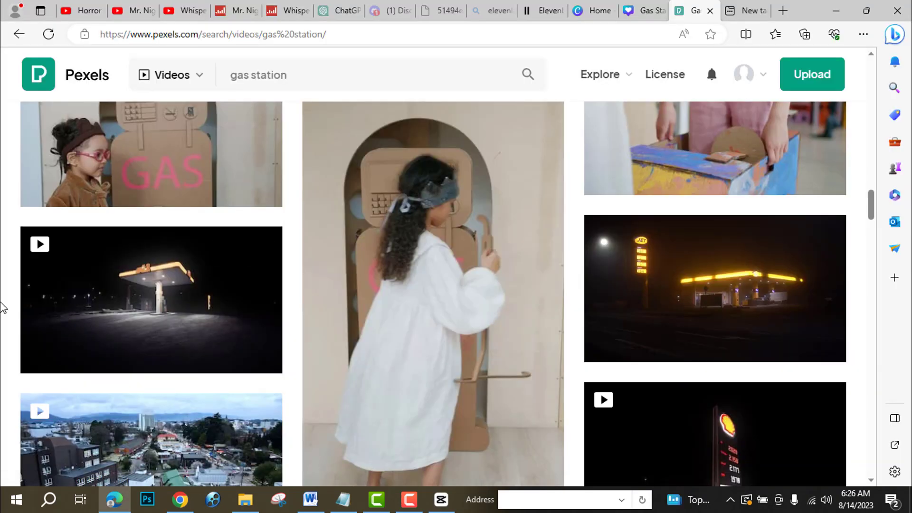
# Browse the gas station videos on Pexels for possible footage and return to the CapCut project
pyautogui.scroll(-1, 91, 231)
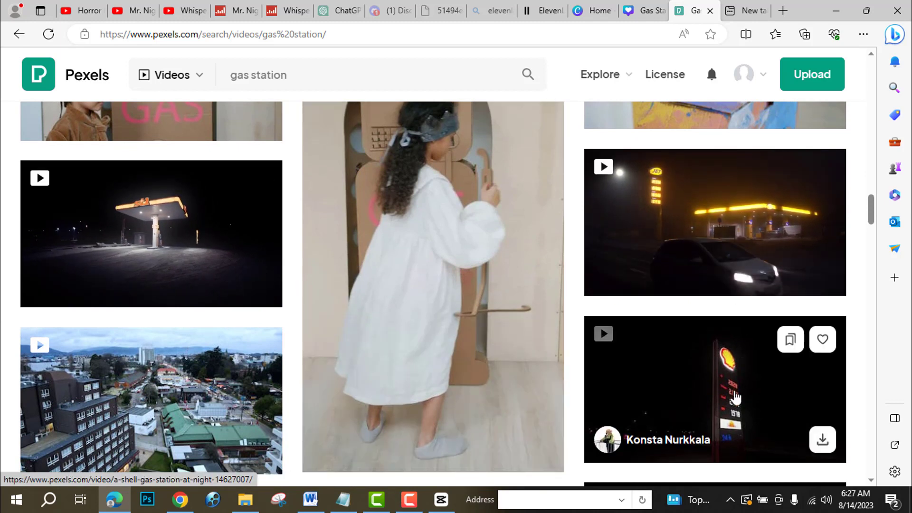
pyautogui.click(441, 499)
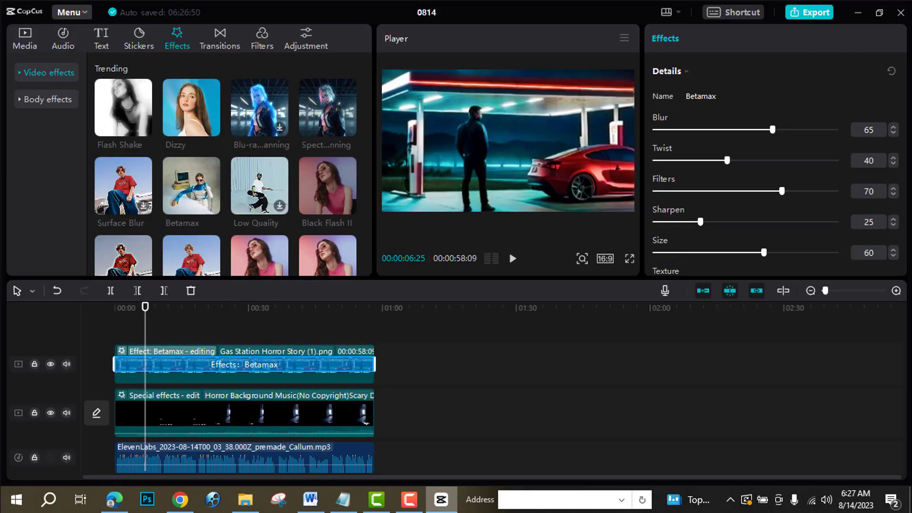
# Export the video with the title "ikh" to the Downloads folder as a 1080P, 30fps mp4
pyautogui.click(809, 14)
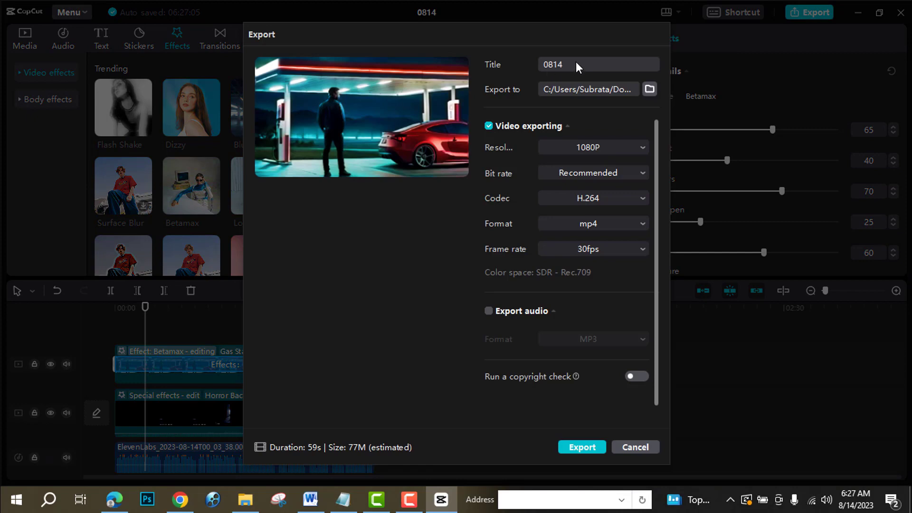
pyautogui.write('ikh')
pyautogui.click(649, 89)
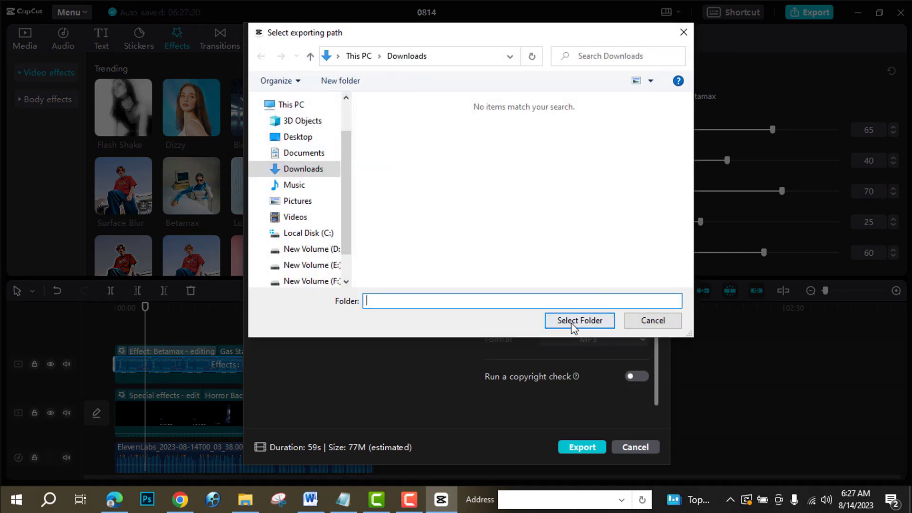
pyautogui.click(578, 321)
pyautogui.click(582, 446)
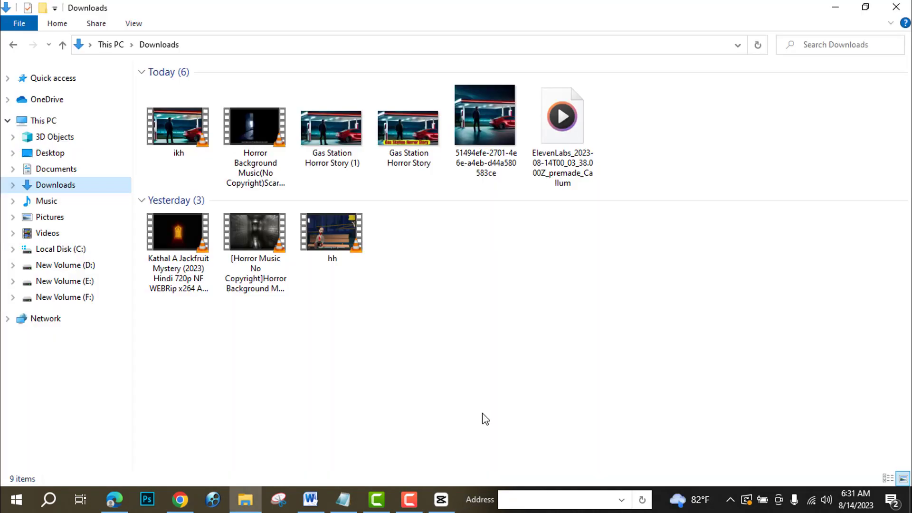
# Play the exported ikh video from the Downloads folder in VLC and pause it after a few seconds
pyautogui.doubleClick(167, 129)
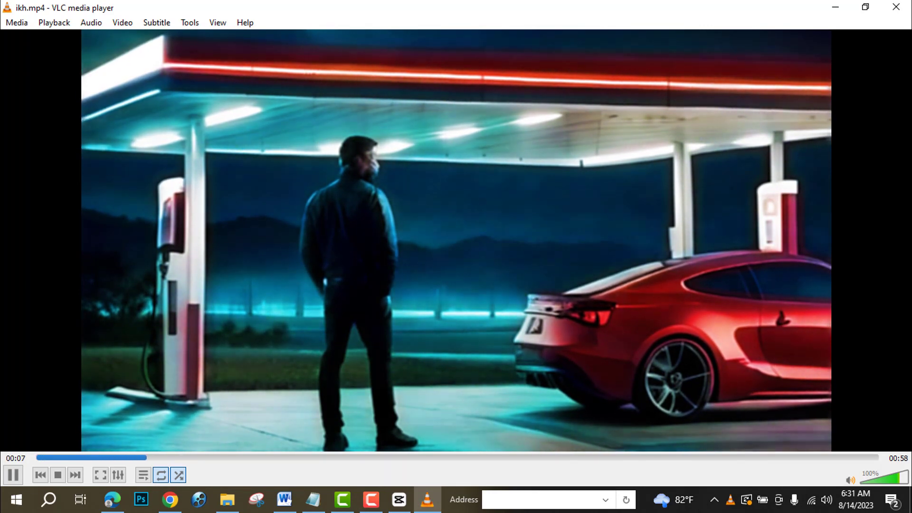
pyautogui.press('space')
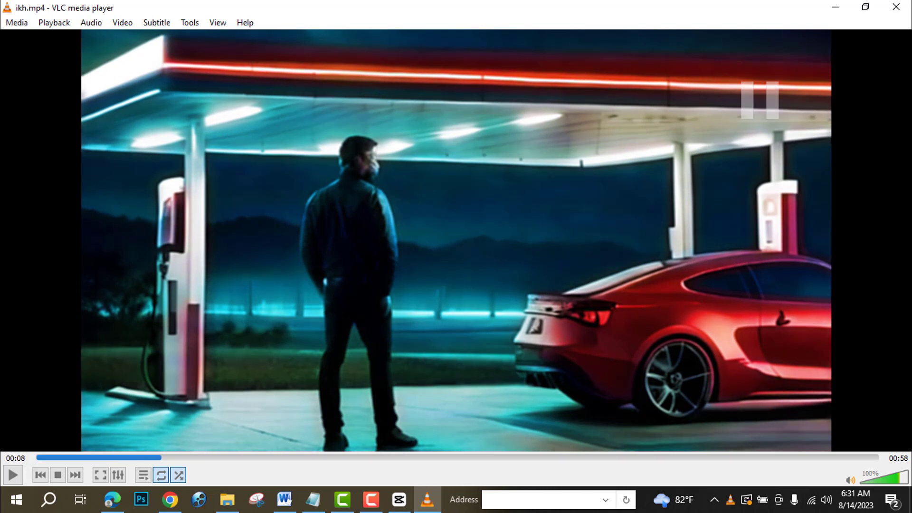